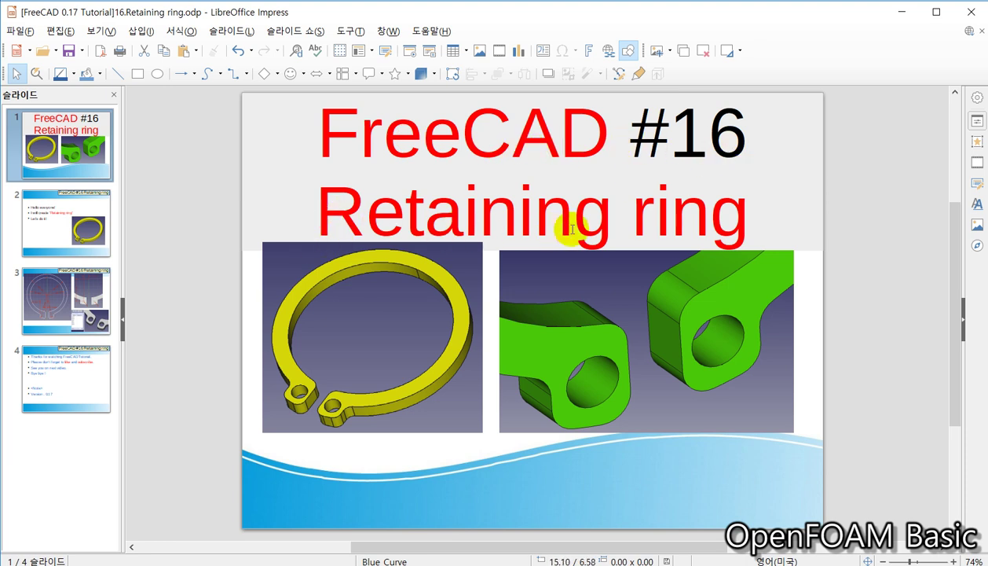
# Review the introduction and dimensioned ring-sketch slides, then minimize Impress to reveal FreeCAD
pyautogui.click(95, 212)
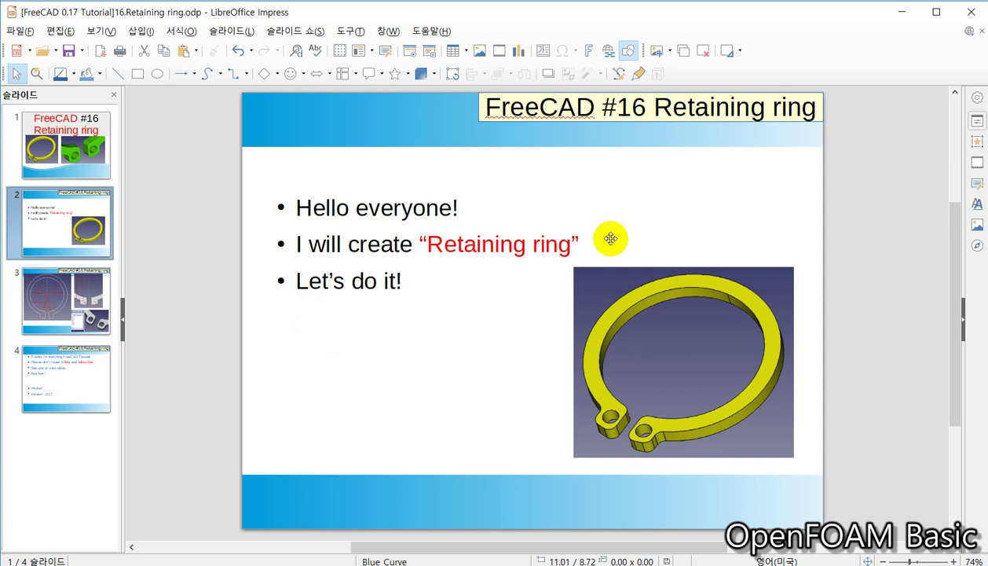
pyautogui.click(58, 306)
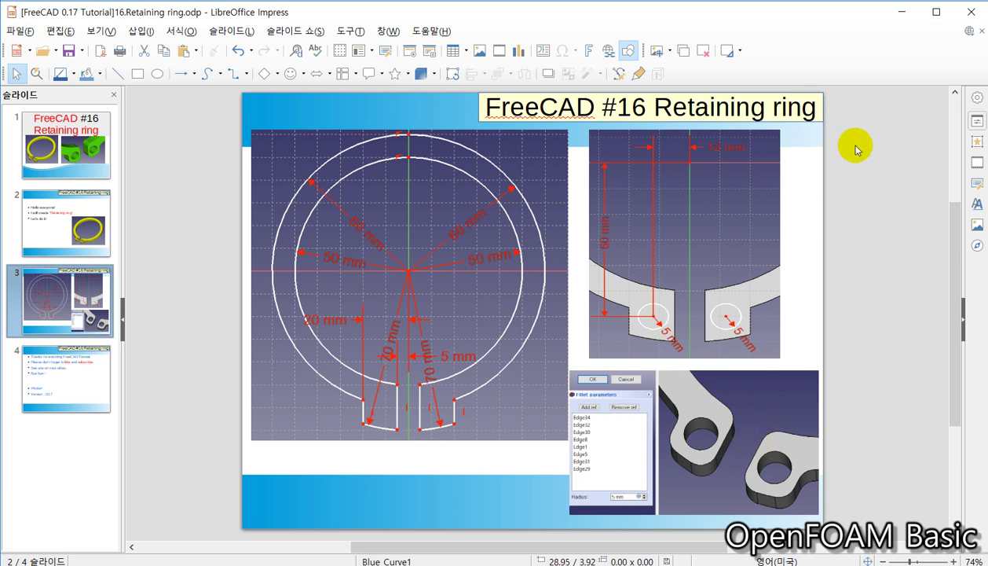
pyautogui.click(903, 12)
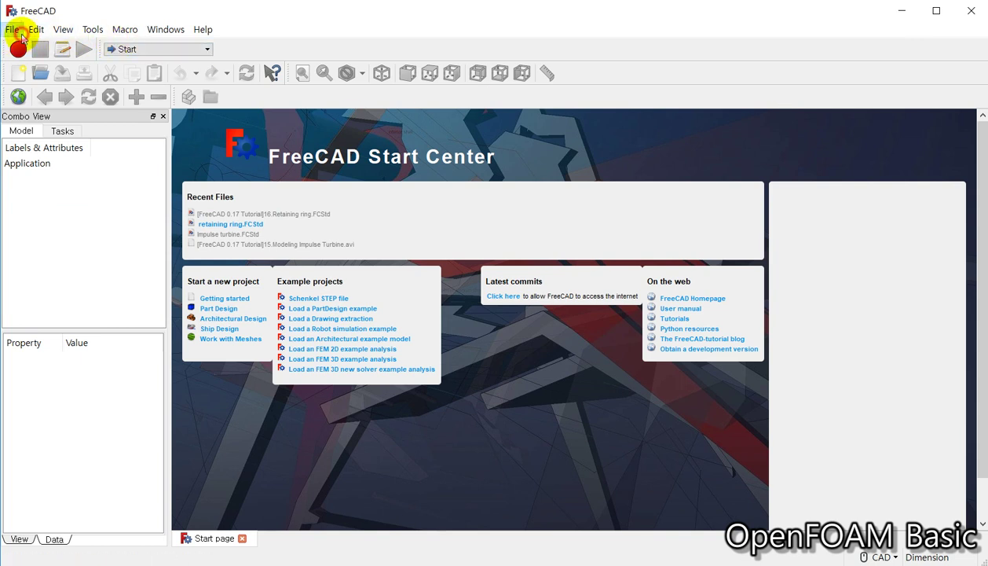
# Create a new document and switch to the Part Design workbench
pyautogui.click(13, 30)
pyautogui.click(23, 48)
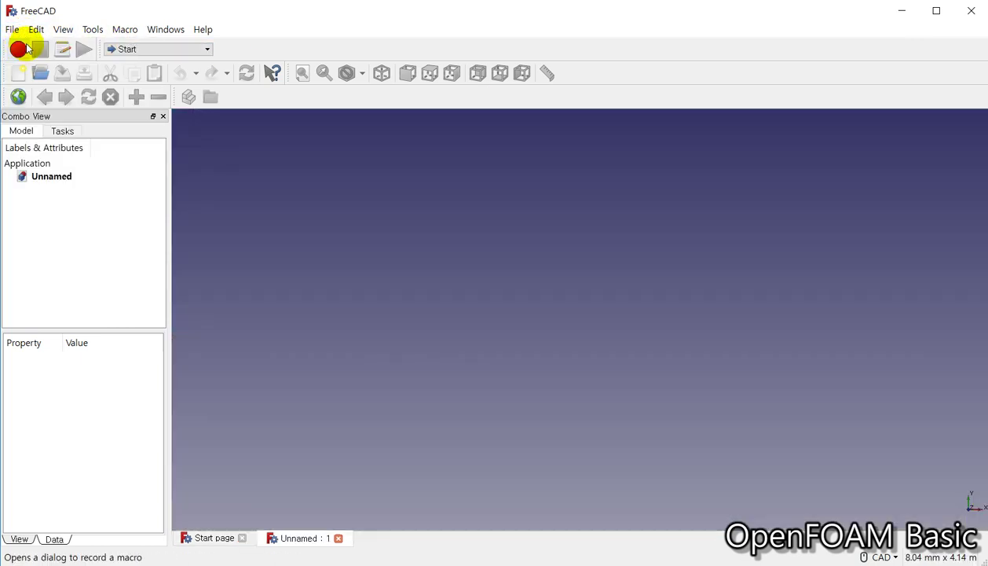
pyautogui.click(156, 50)
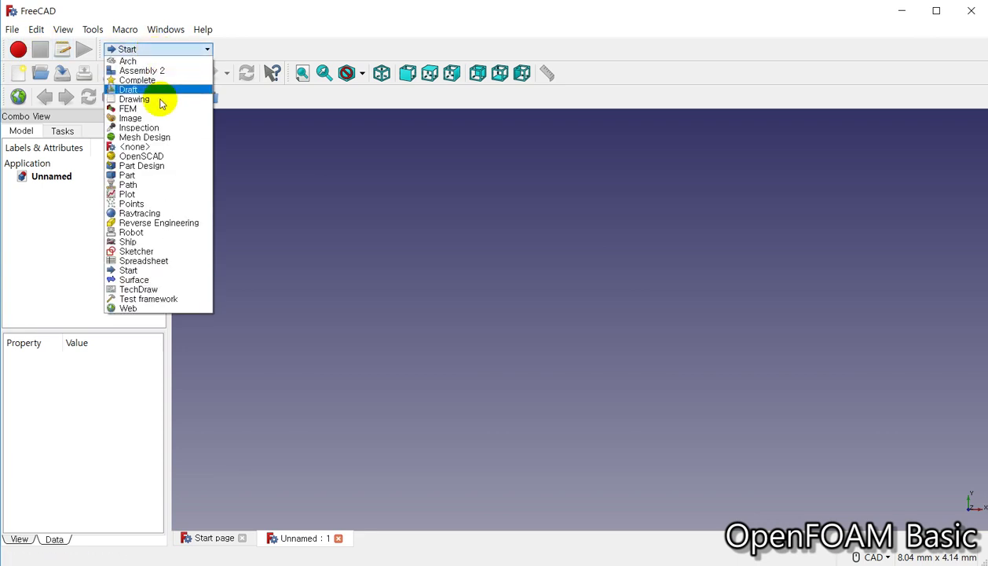
pyautogui.click(152, 164)
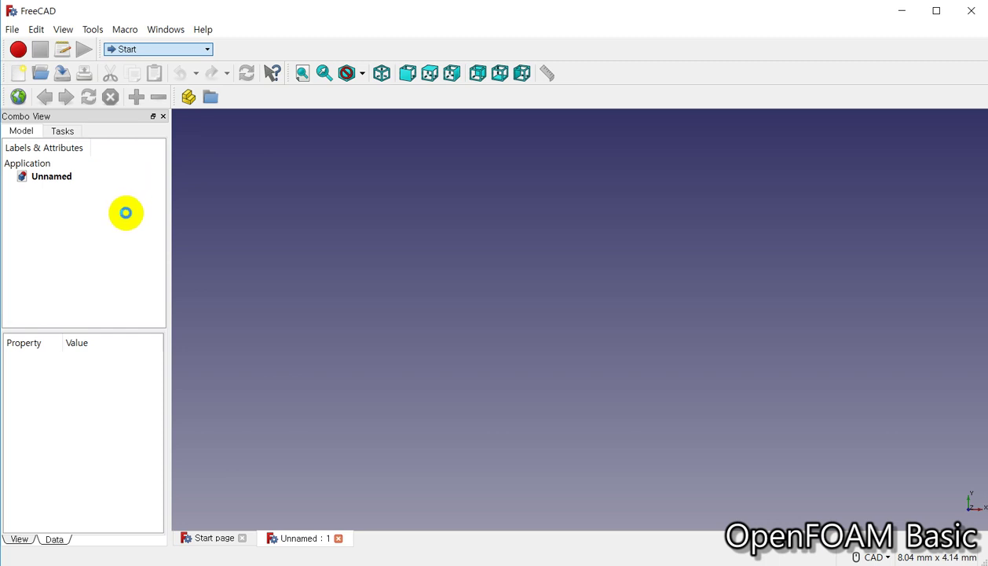
# Create a body and start a sketch on its XY_Plane
pyautogui.click(64, 172)
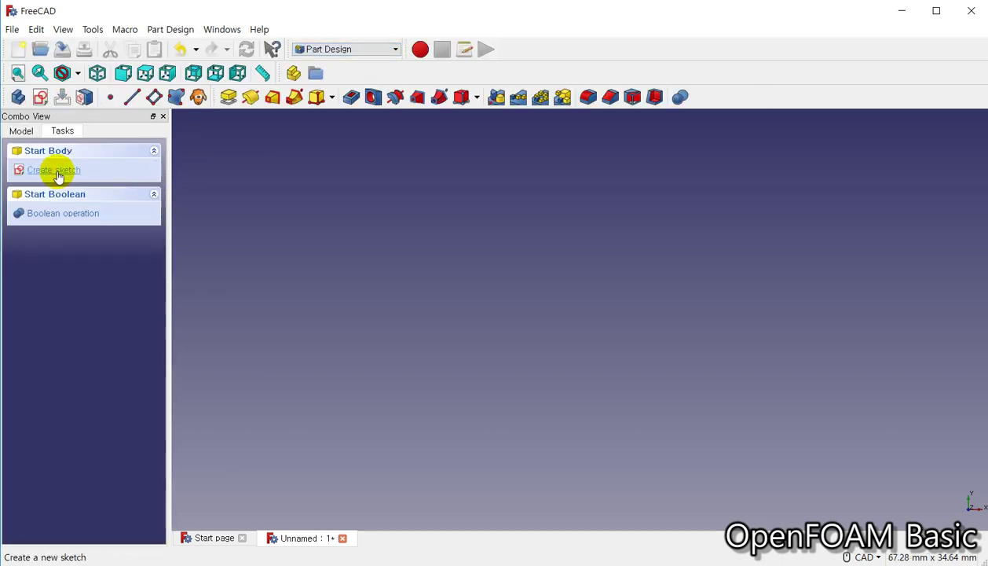
pyautogui.click(54, 171)
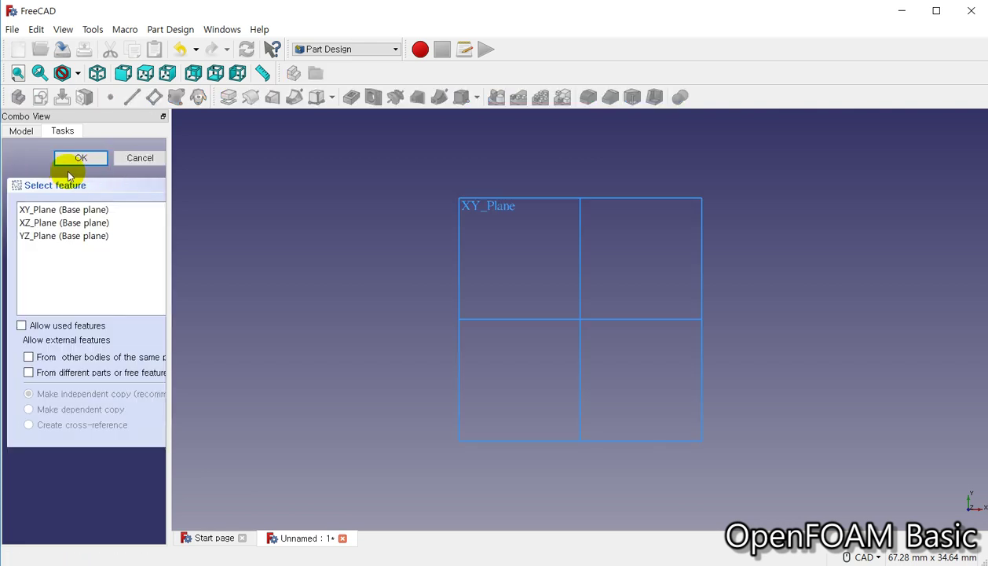
pyautogui.click(52, 211)
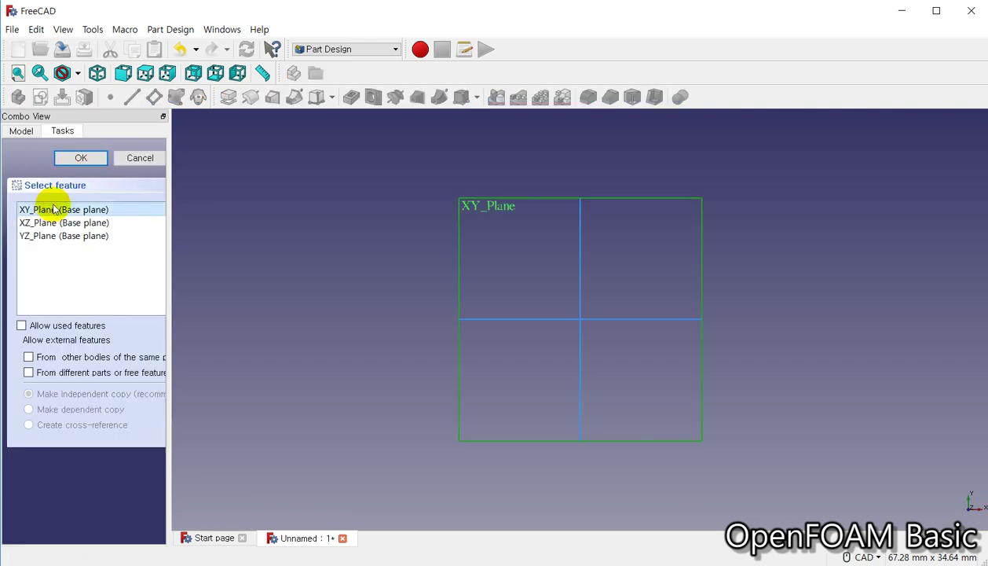
pyautogui.click(80, 160)
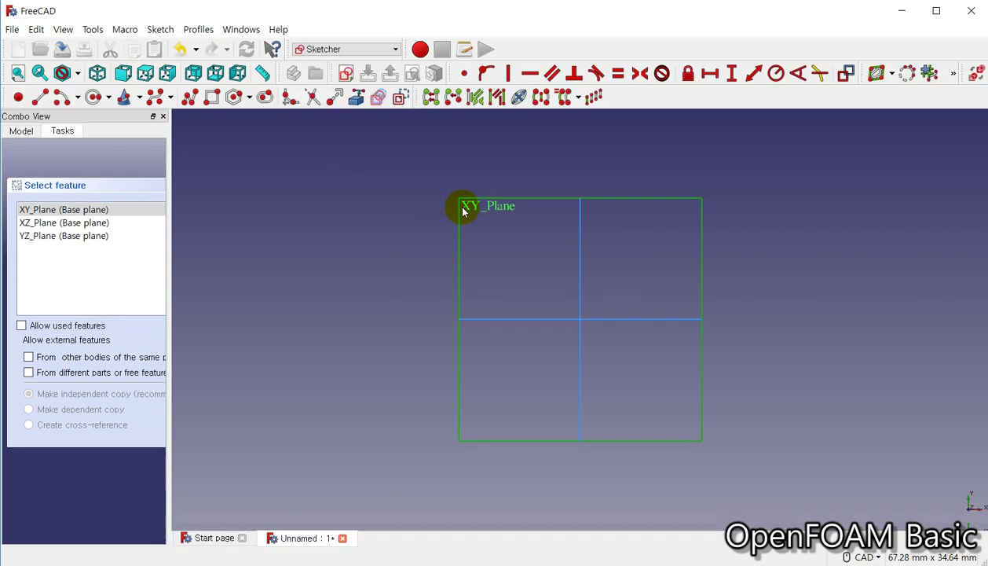
# Draw the inner centre-point arc on the origin, from straight above to the lower left
pyautogui.click(464, 211)
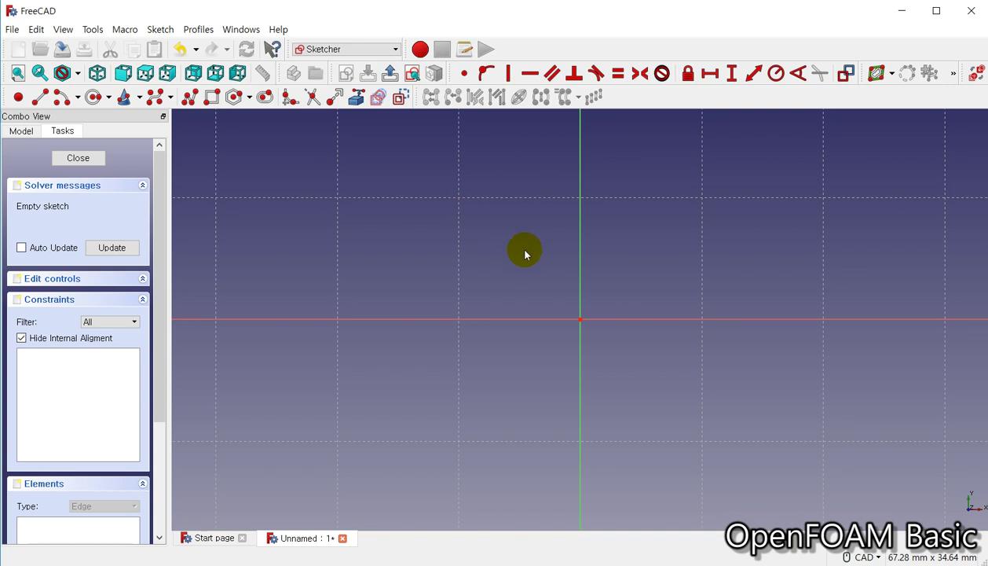
pyautogui.scroll(-2, 529, 268)
pyautogui.scroll(-2, 528, 267)
pyautogui.scroll(-2, 528, 268)
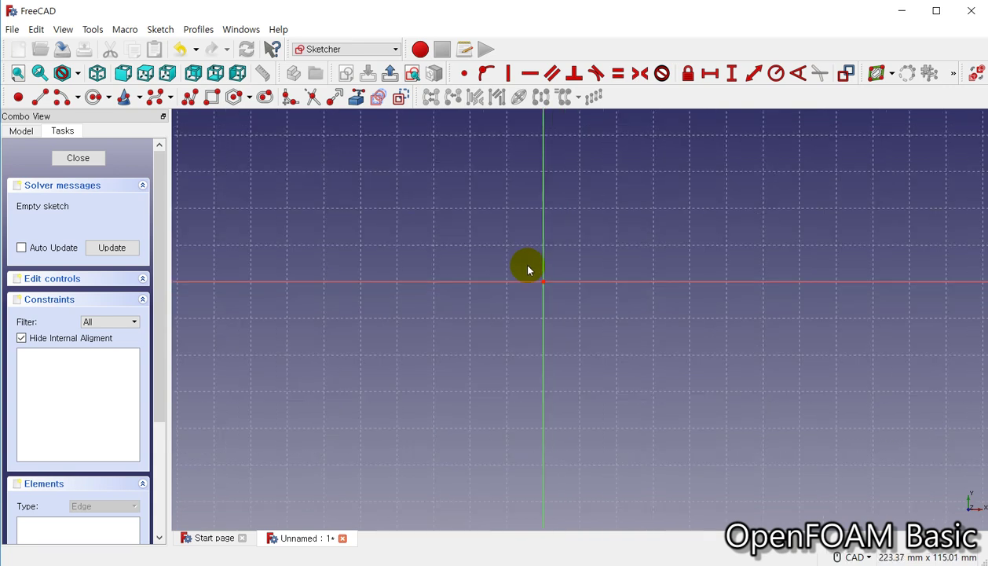
pyautogui.scroll(-2, 529, 268)
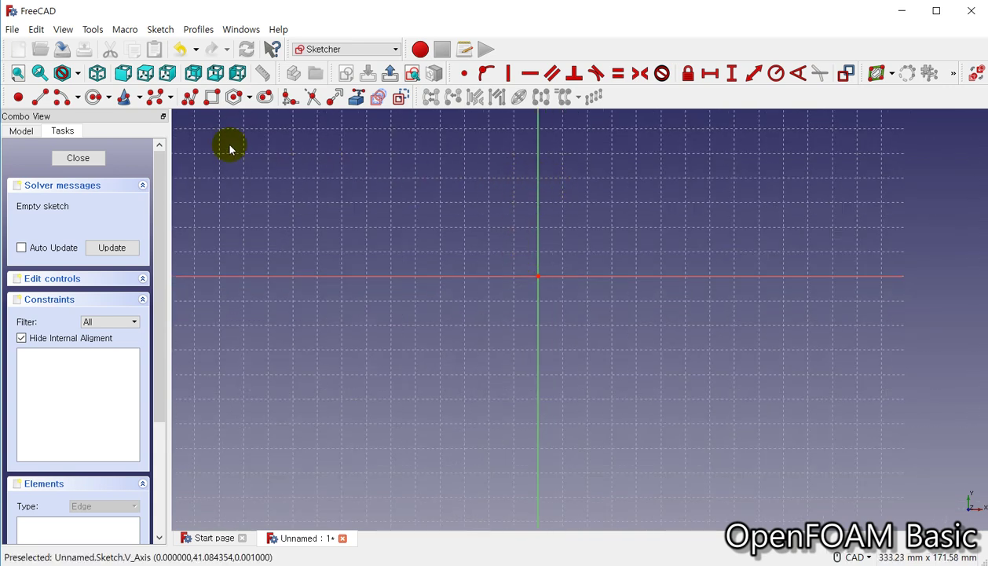
pyautogui.click(59, 100)
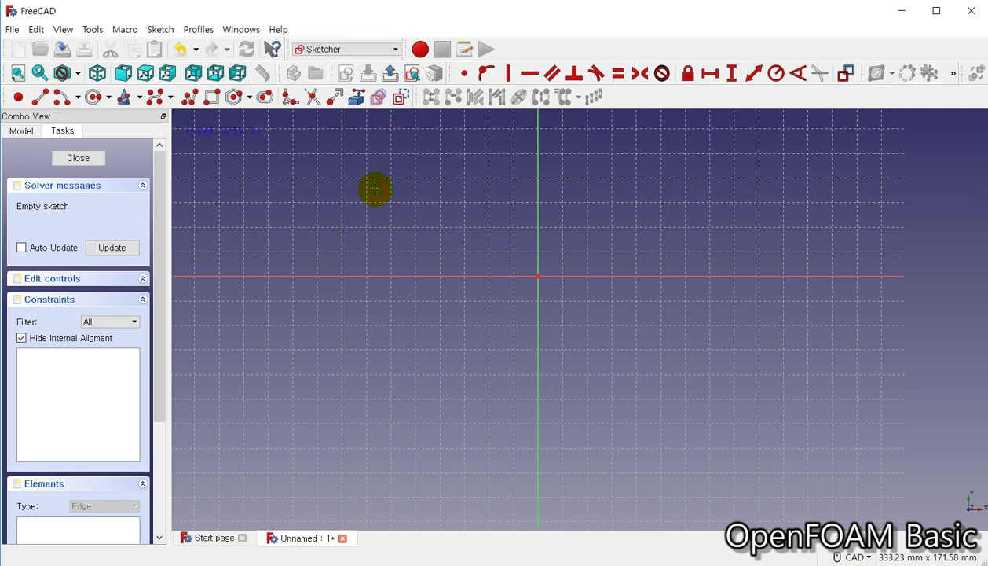
pyautogui.click(540, 280)
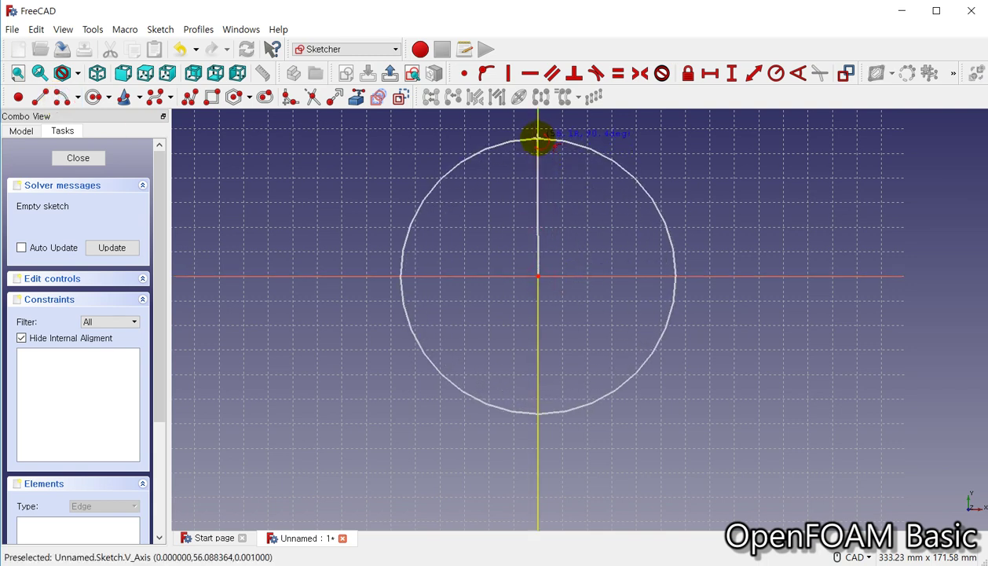
pyautogui.click(538, 137)
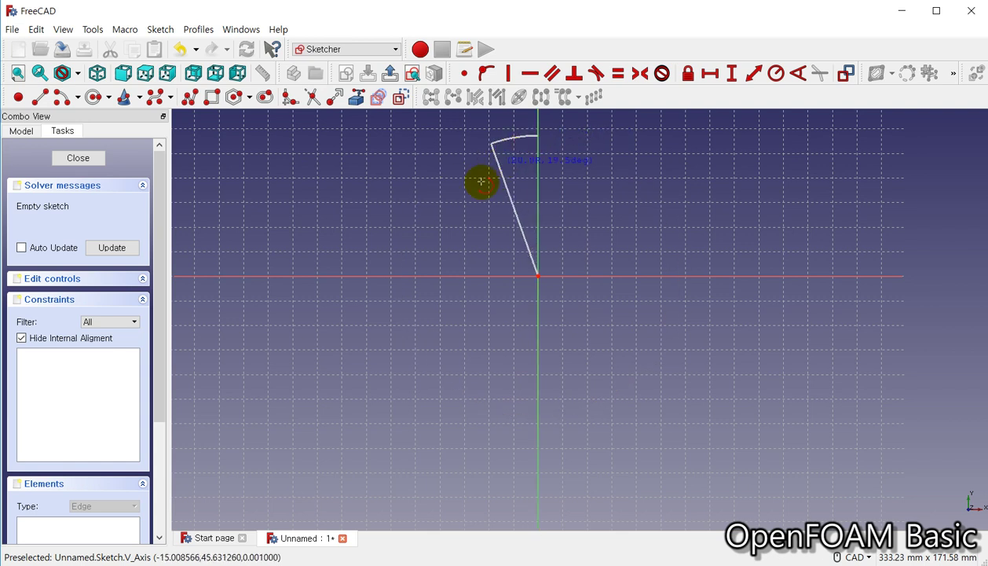
pyautogui.click(500, 390)
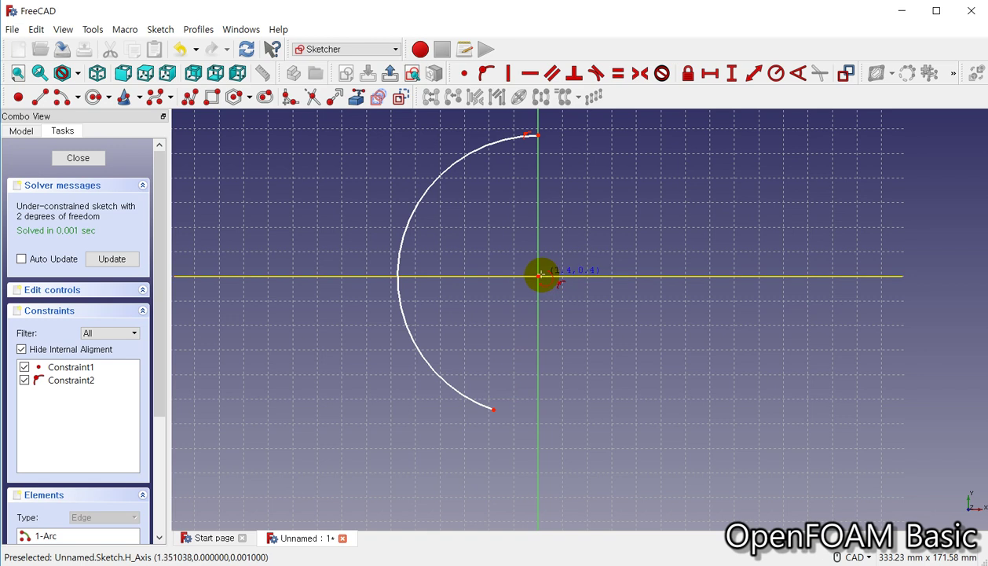
# Draw a larger concentric outer arc from above the origin to the lower left
pyautogui.scroll(-2, 542, 273)
pyautogui.scroll(1, 554, 259)
pyautogui.scroll(1, 559, 256)
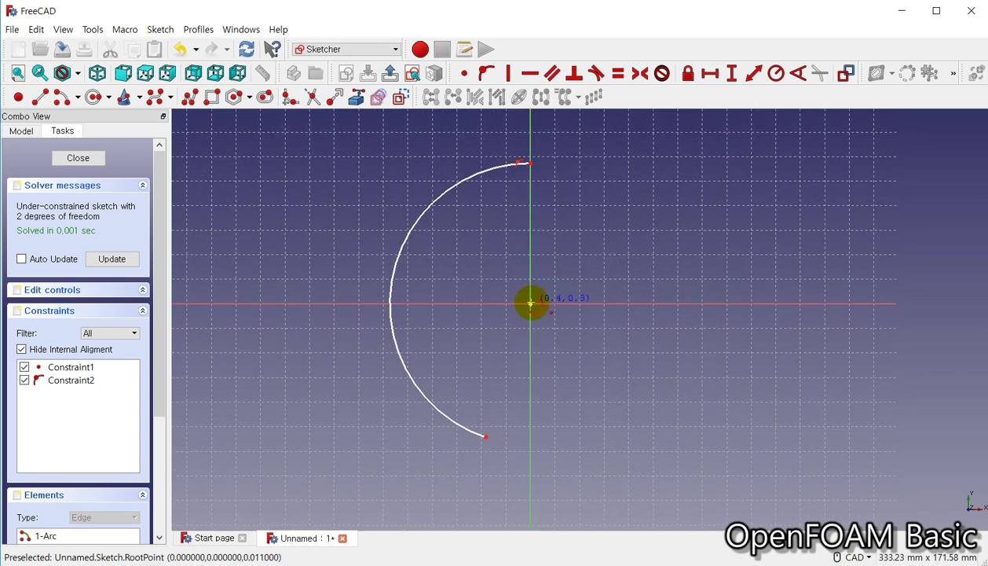
pyautogui.click(531, 297)
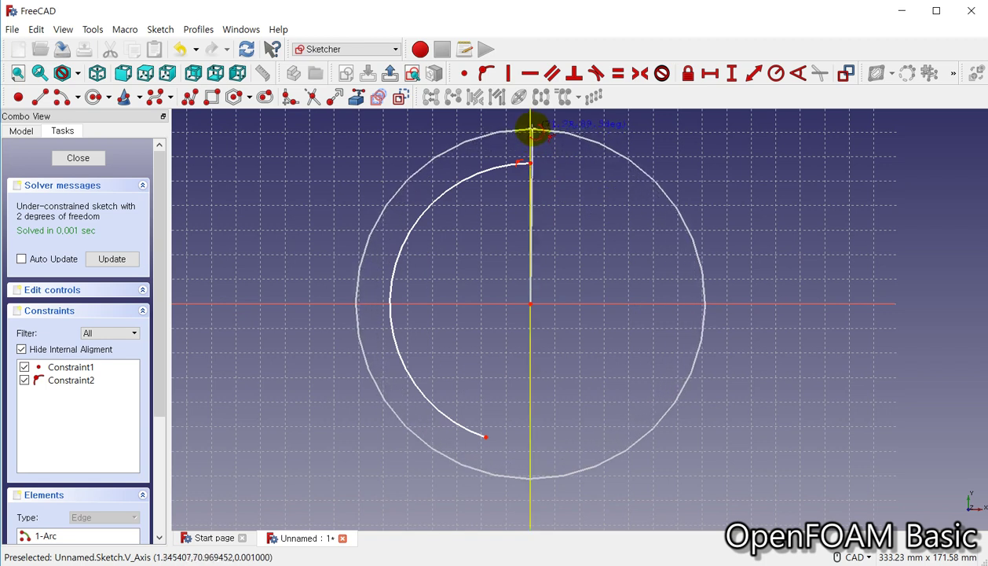
pyautogui.click(531, 129)
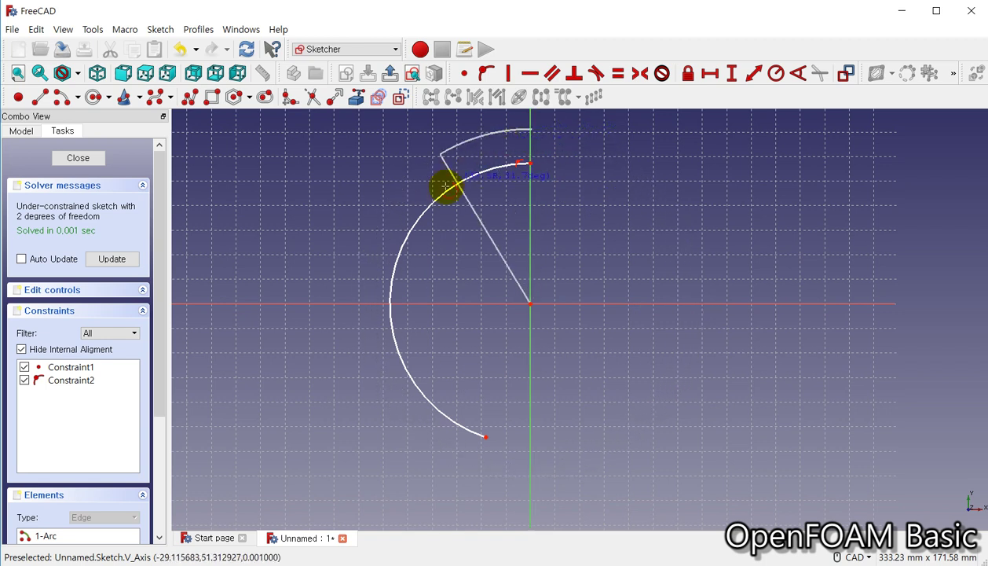
pyautogui.click(442, 461)
# Add a short concentric arc below the ring's lower ends for the lug's bottom edge
pyautogui.scroll(-2, 515, 309)
pyautogui.scroll(2, 514, 369)
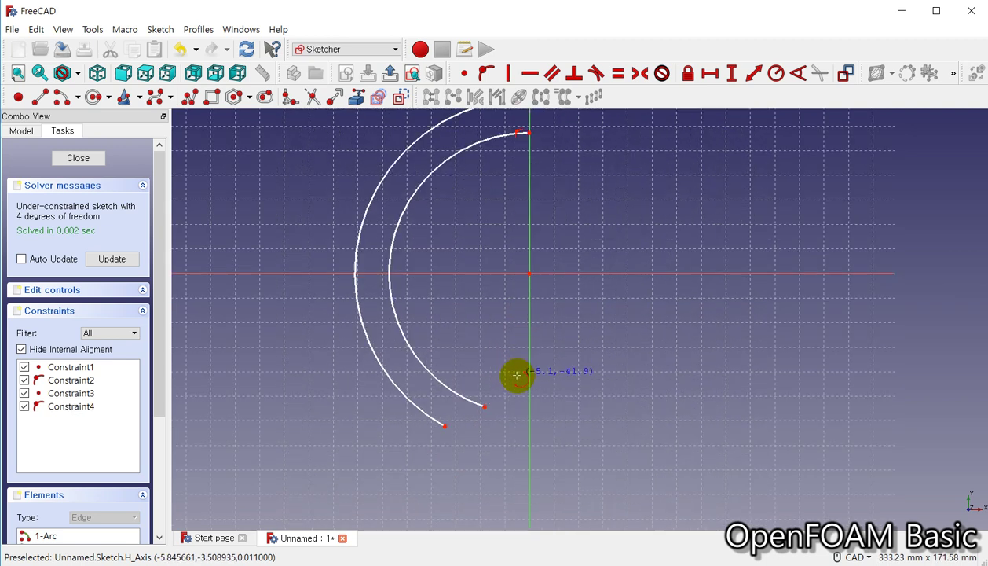
pyautogui.click(530, 274)
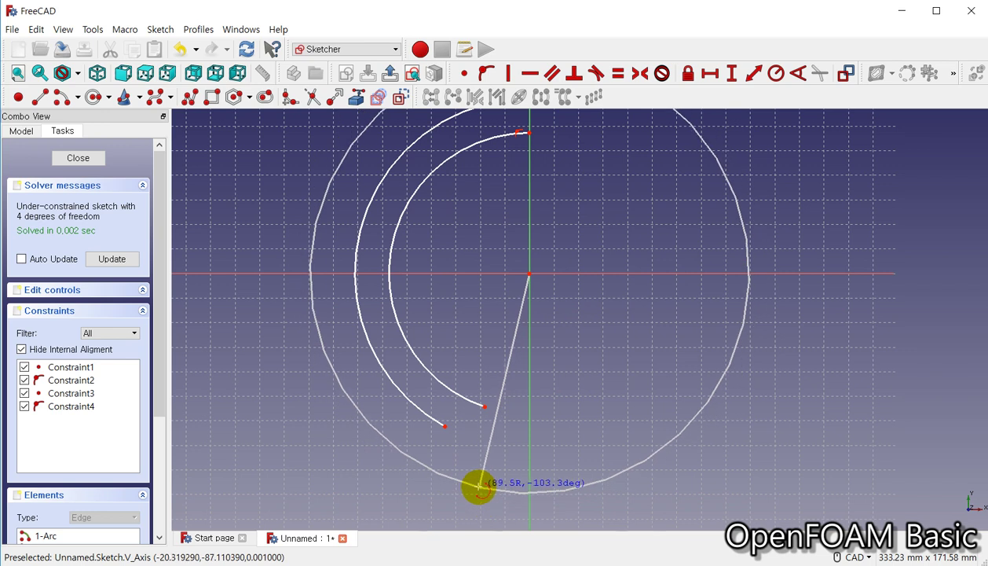
pyautogui.click(479, 487)
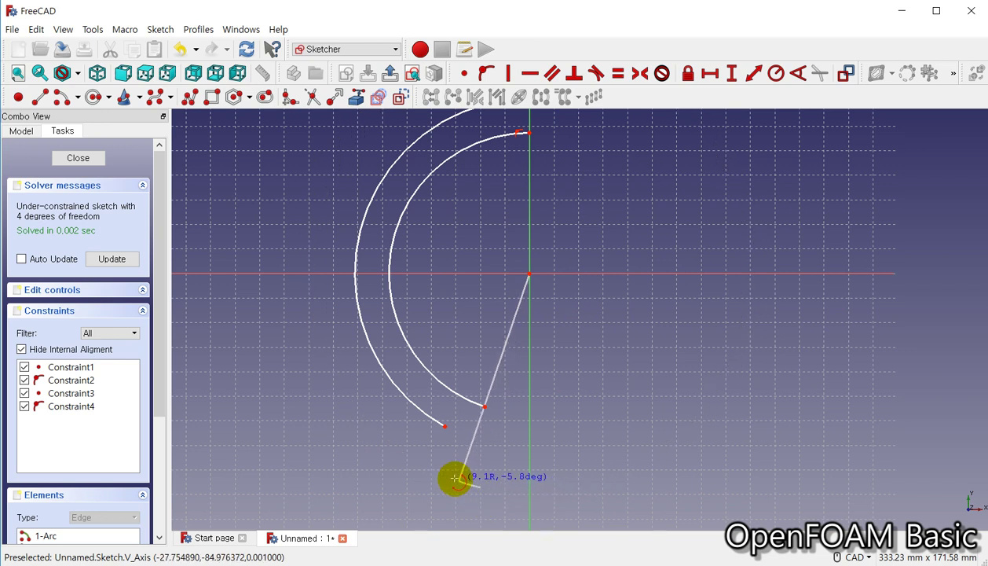
pyautogui.click(449, 476)
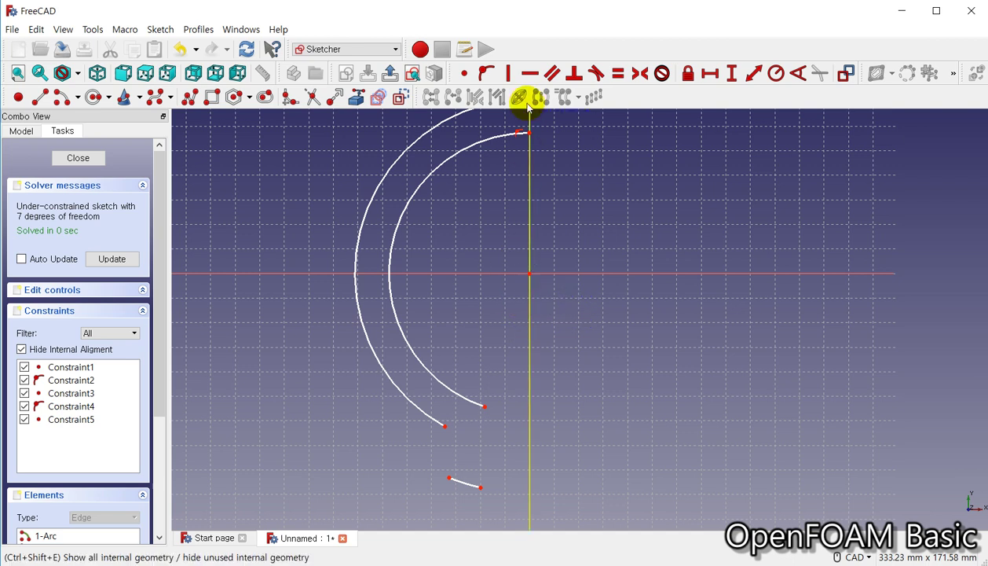
# Draw two lines joining the arc ends to the short bottom arc, closing the lug outline
pyautogui.click(39, 100)
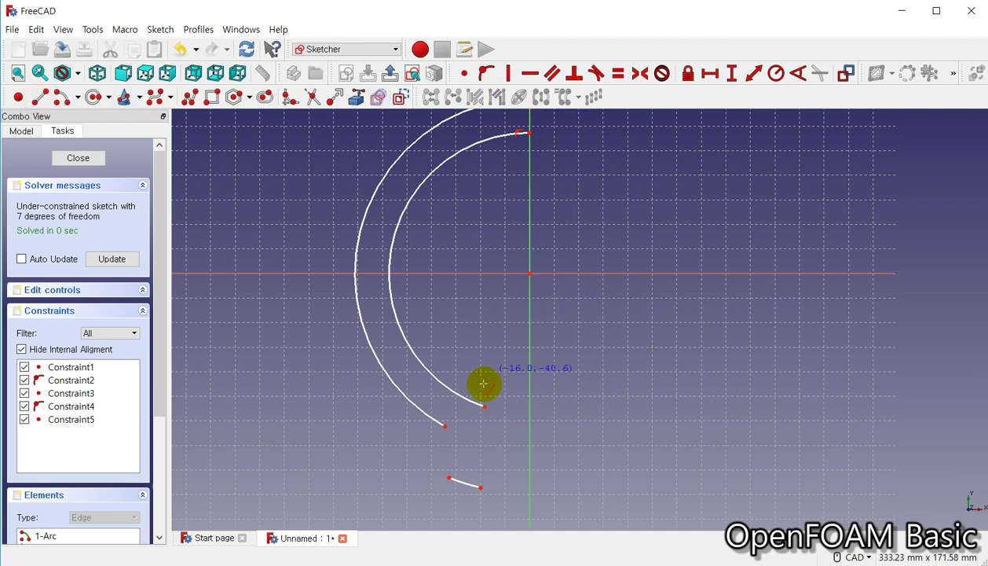
pyautogui.click(445, 427)
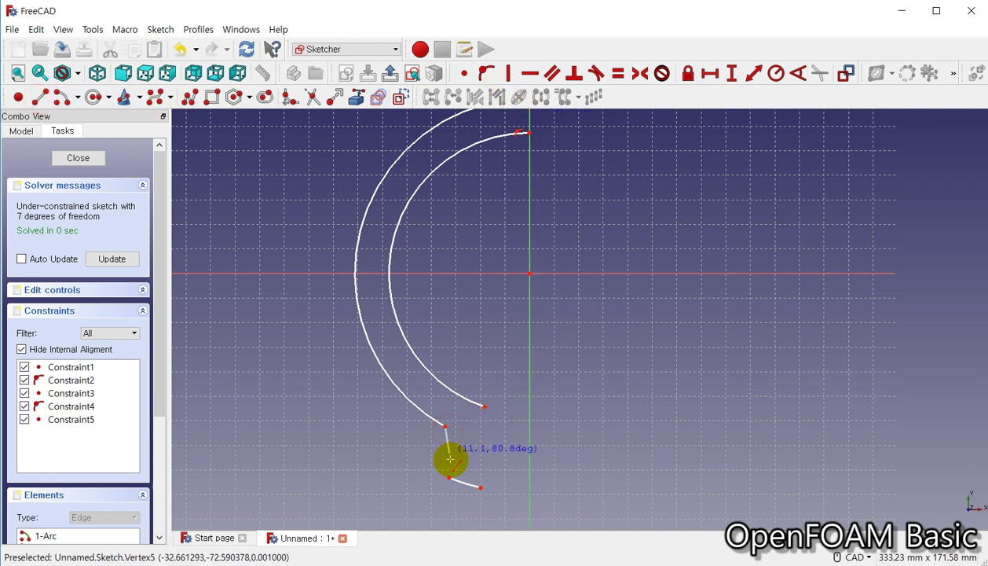
pyautogui.click(449, 477)
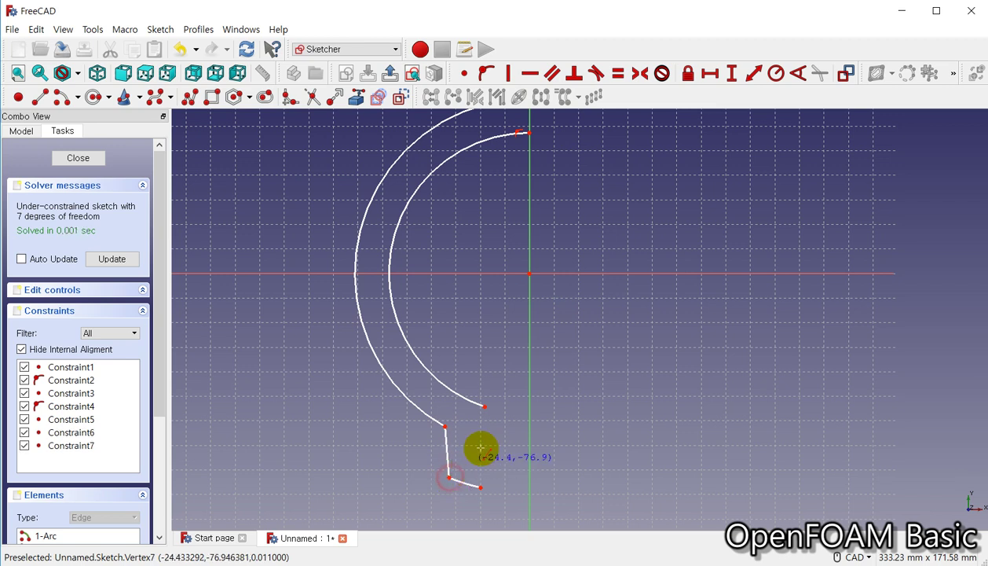
pyautogui.click(486, 408)
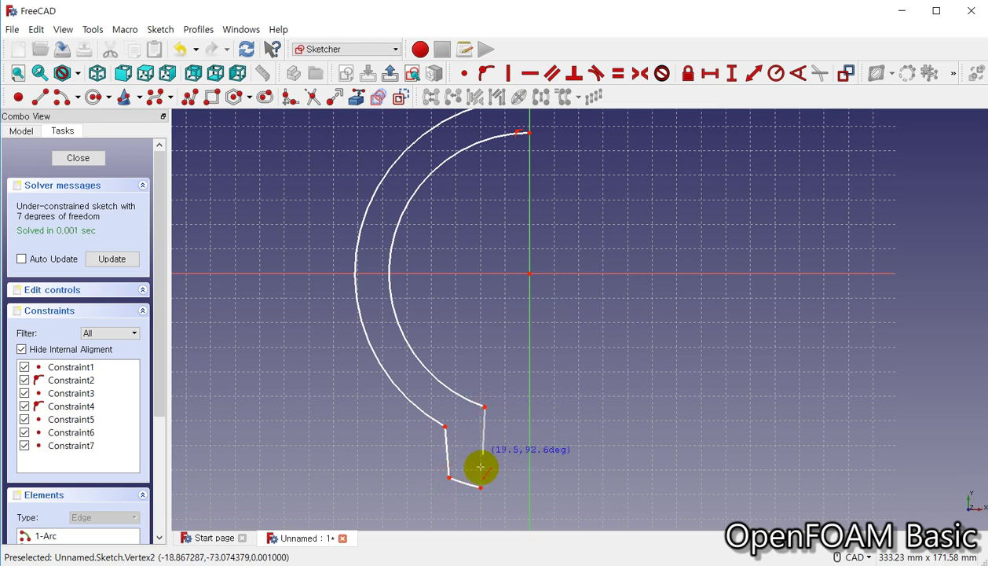
pyautogui.click(482, 489)
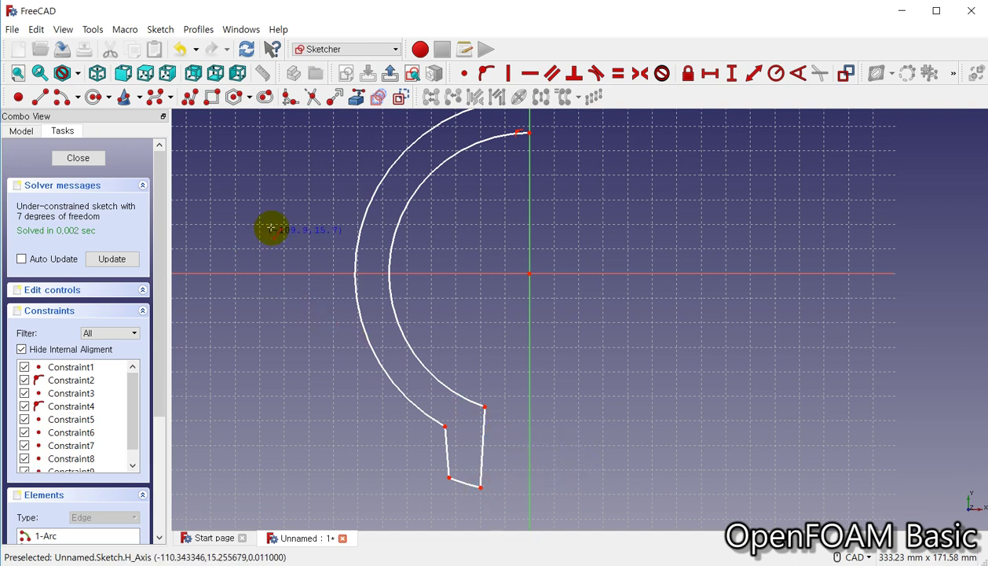
# Add radius constraints: outer arc 60 mm, inner arc 50 mm, bottom lug arc 70 mm
pyautogui.click(776, 72)
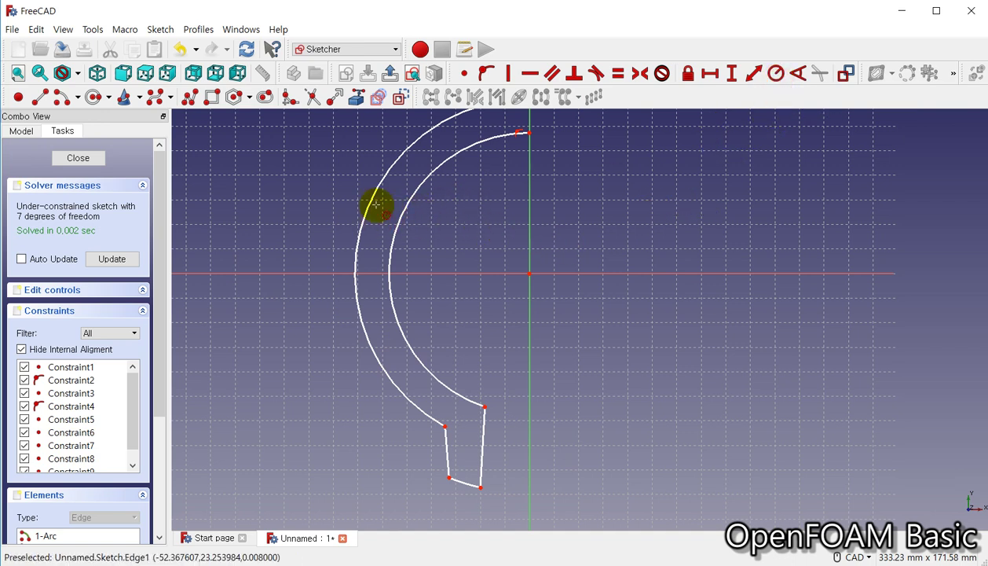
pyautogui.click(371, 204)
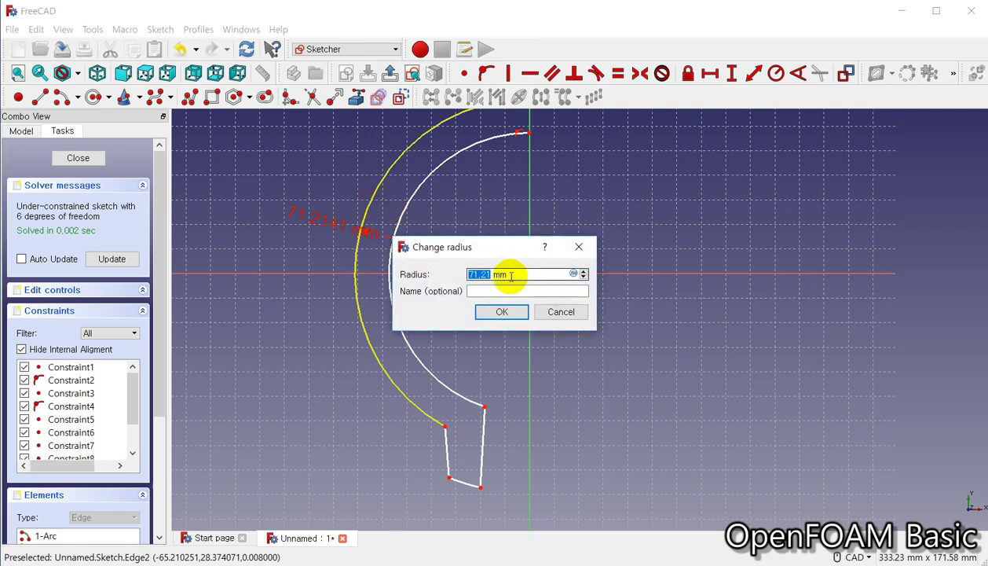
pyautogui.write('0')
pyautogui.click(501, 311)
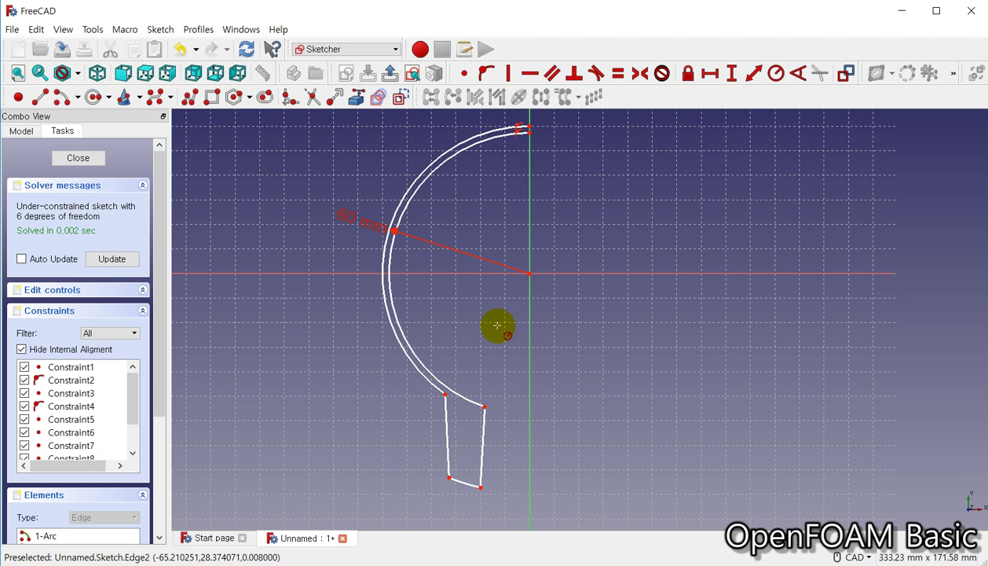
pyautogui.click(430, 174)
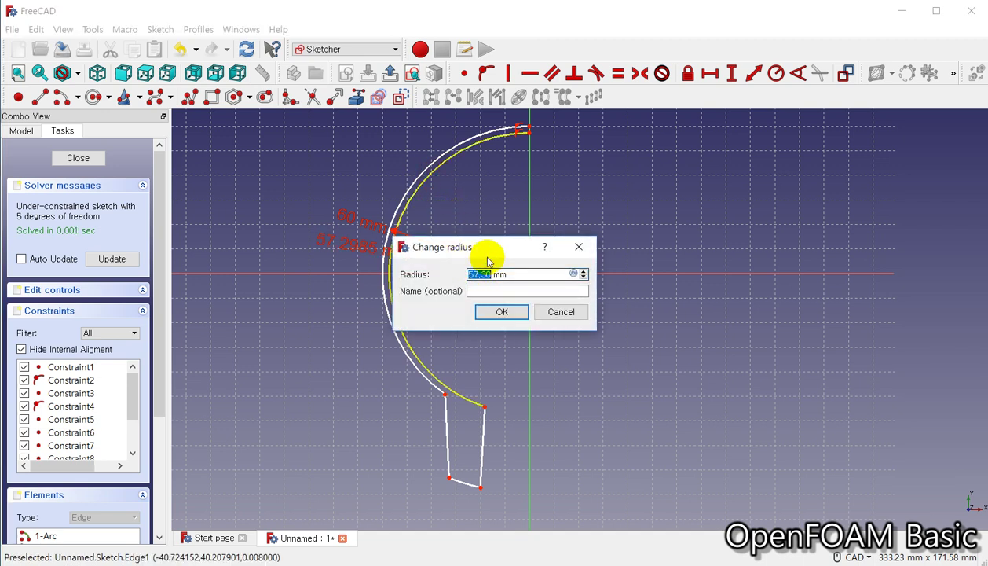
pyautogui.write('0')
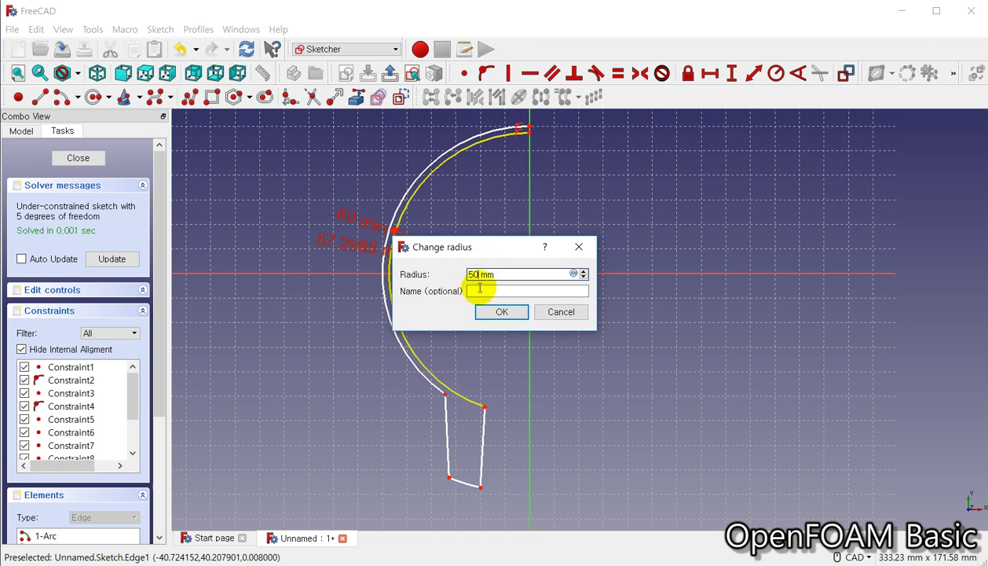
pyautogui.click(490, 313)
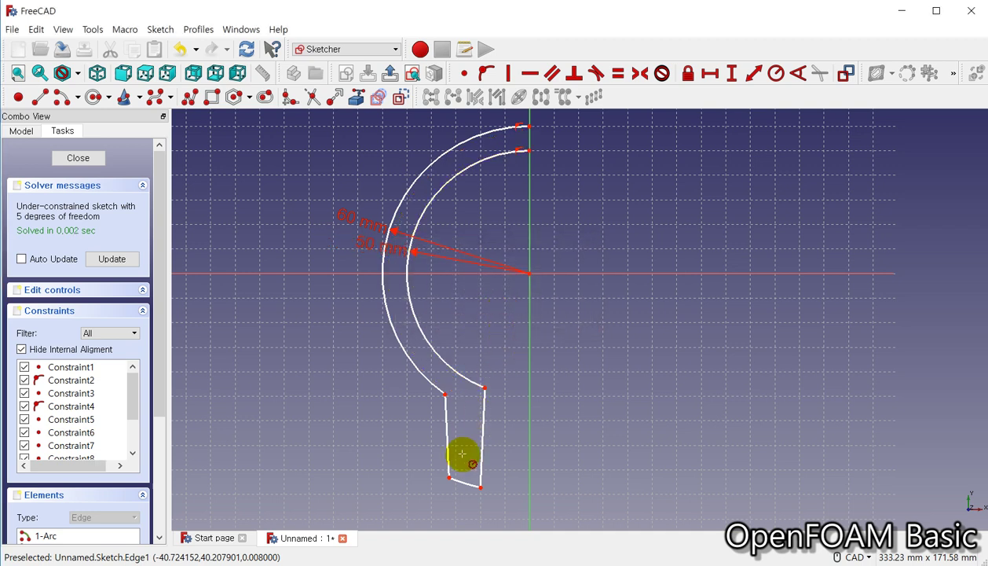
pyautogui.click(460, 486)
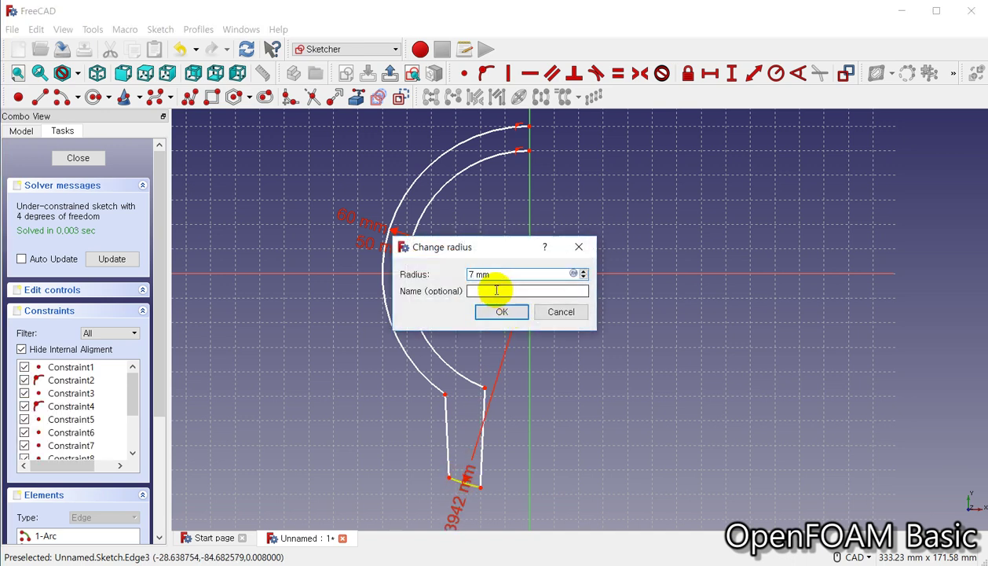
pyautogui.click(494, 311)
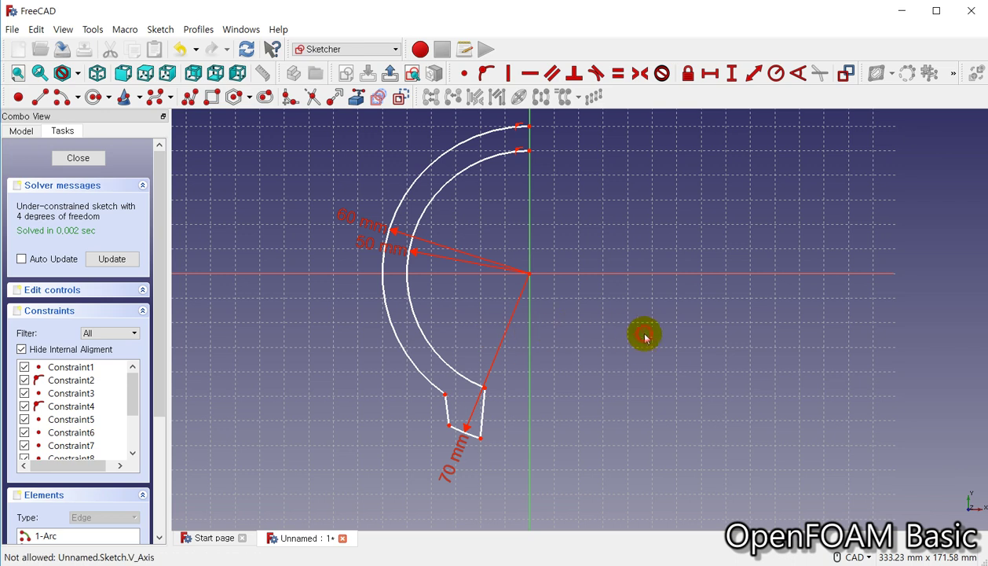
# Constrain the lug's left and right side lines to be vertical
pyautogui.scroll(2, 476, 418)
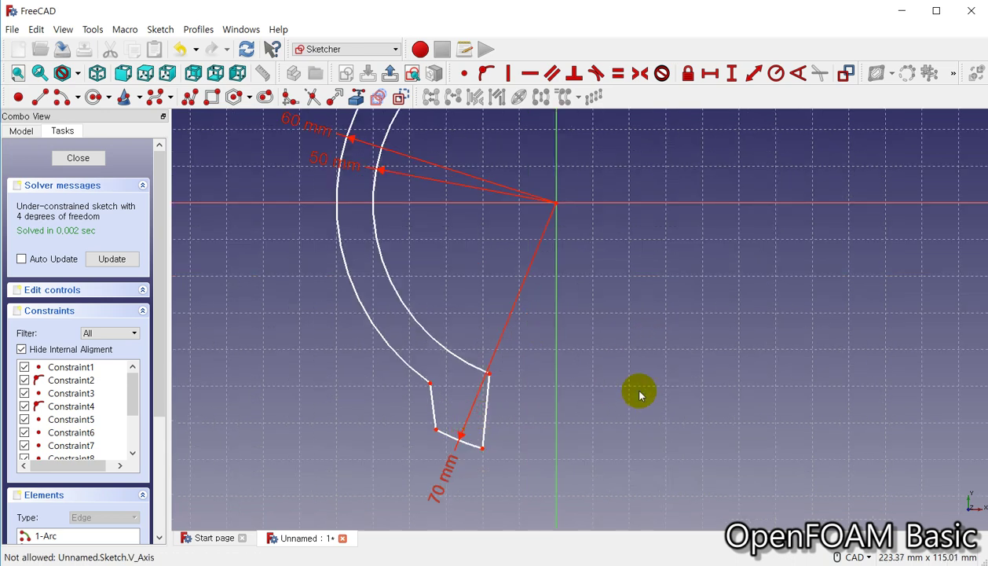
pyautogui.click(436, 407)
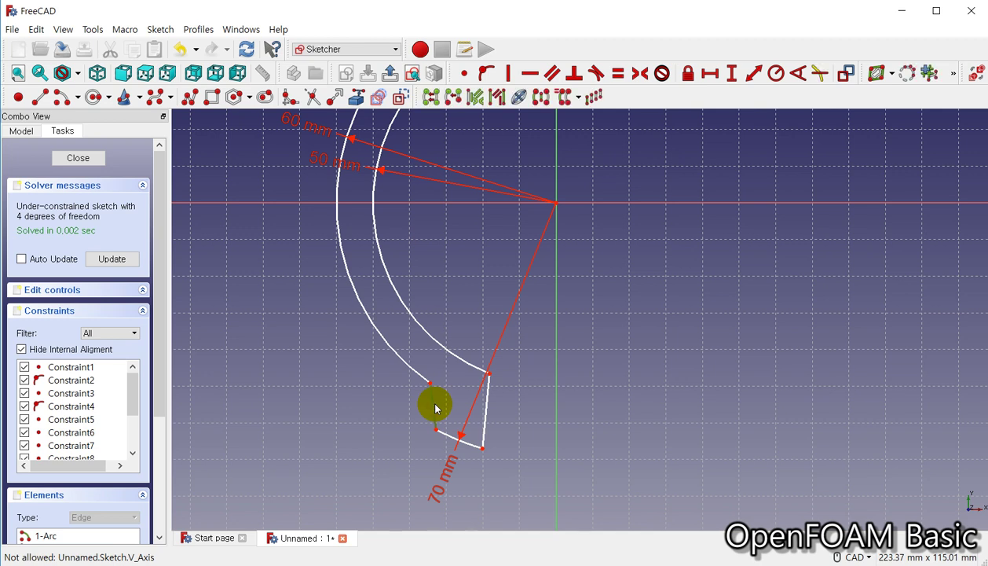
pyautogui.scroll(-2, 433, 408)
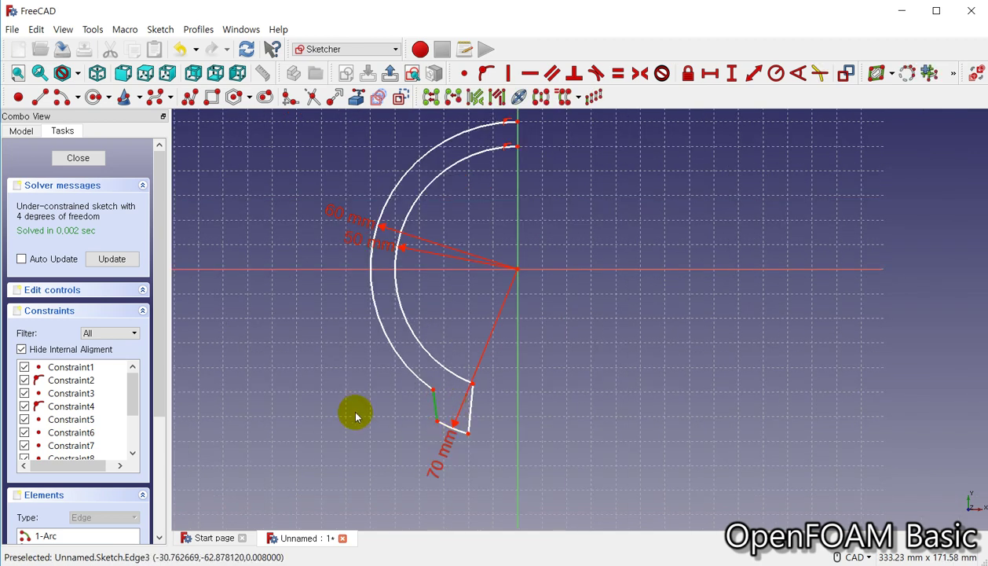
pyautogui.click(507, 73)
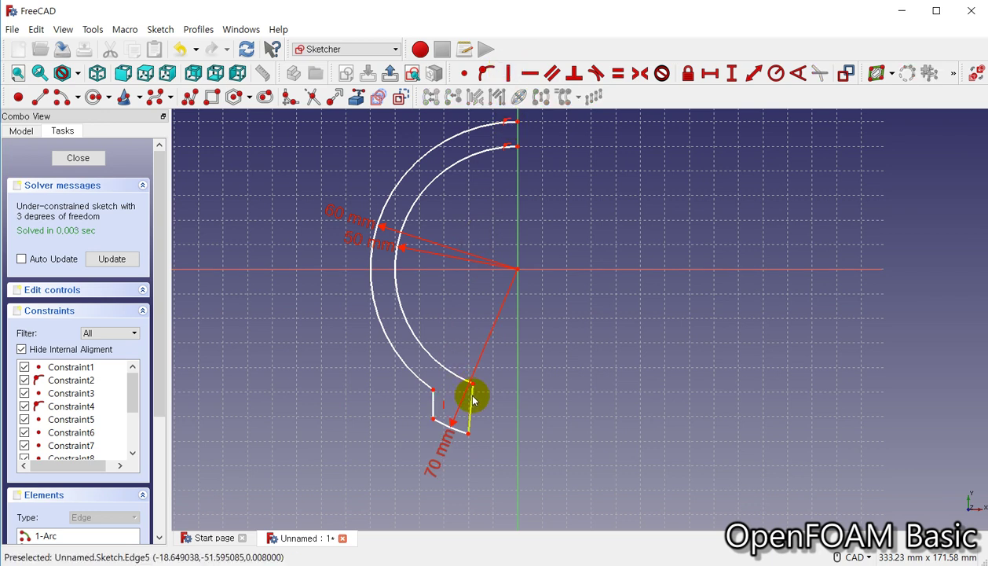
pyautogui.click(508, 75)
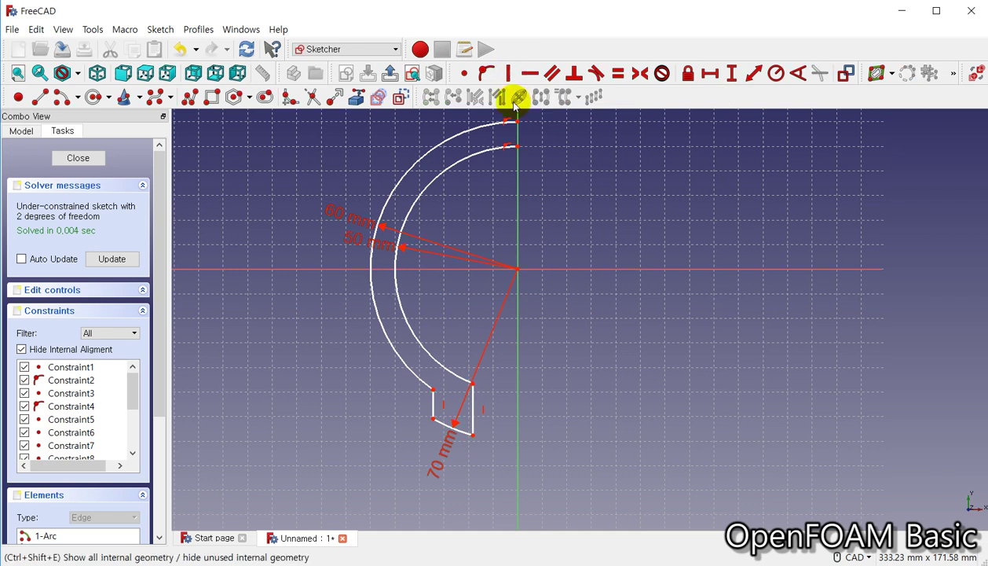
# Set a 5 mm horizontal distance between a lug corner and the origin
pyautogui.click(709, 73)
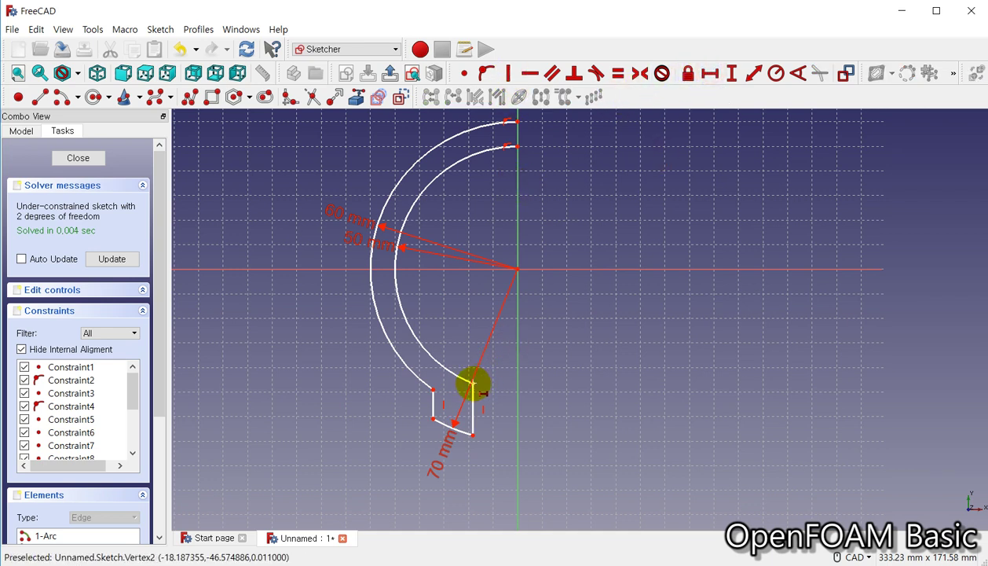
pyautogui.scroll(3, 470, 384)
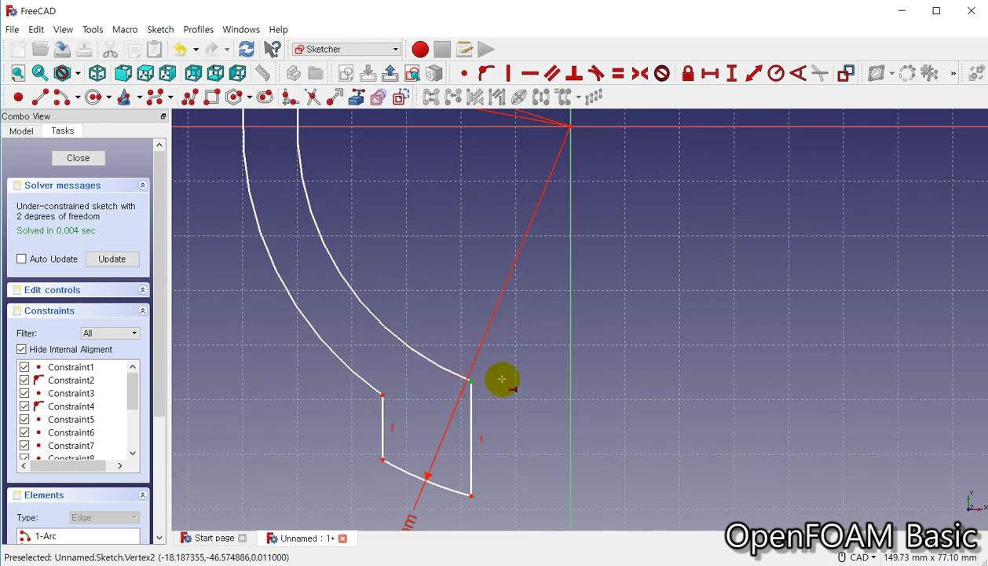
pyautogui.scroll(-2, 504, 381)
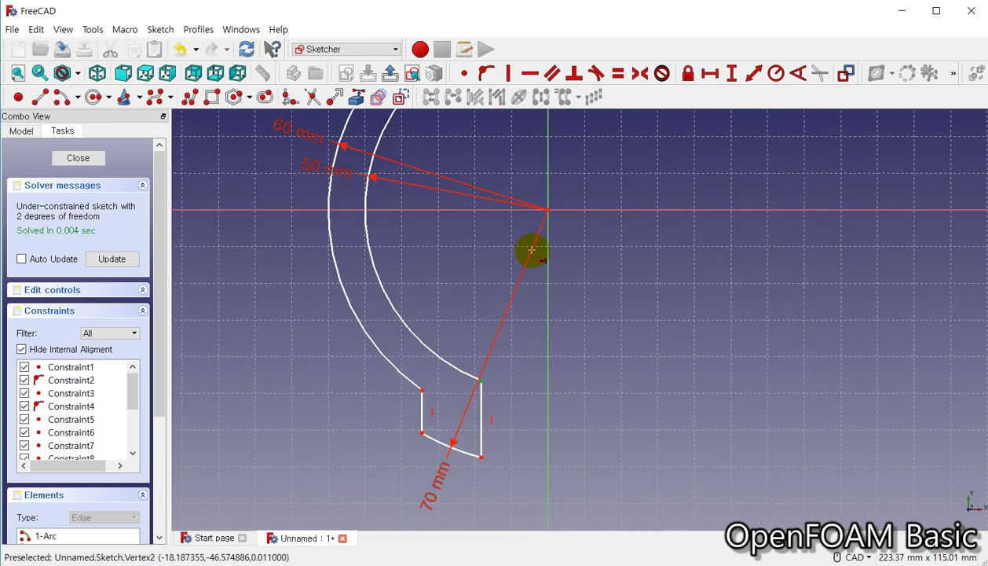
pyautogui.click(549, 213)
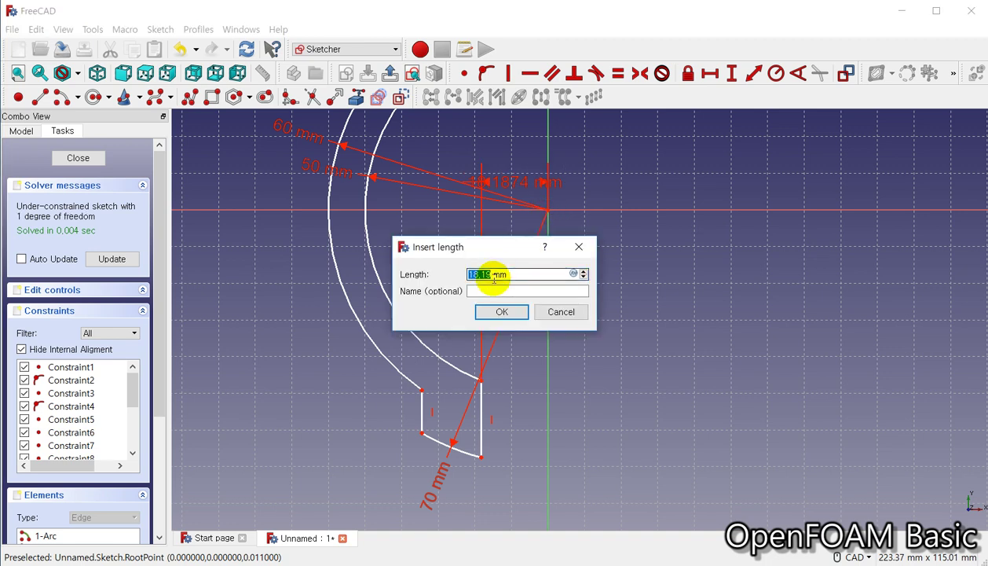
pyautogui.write('5')
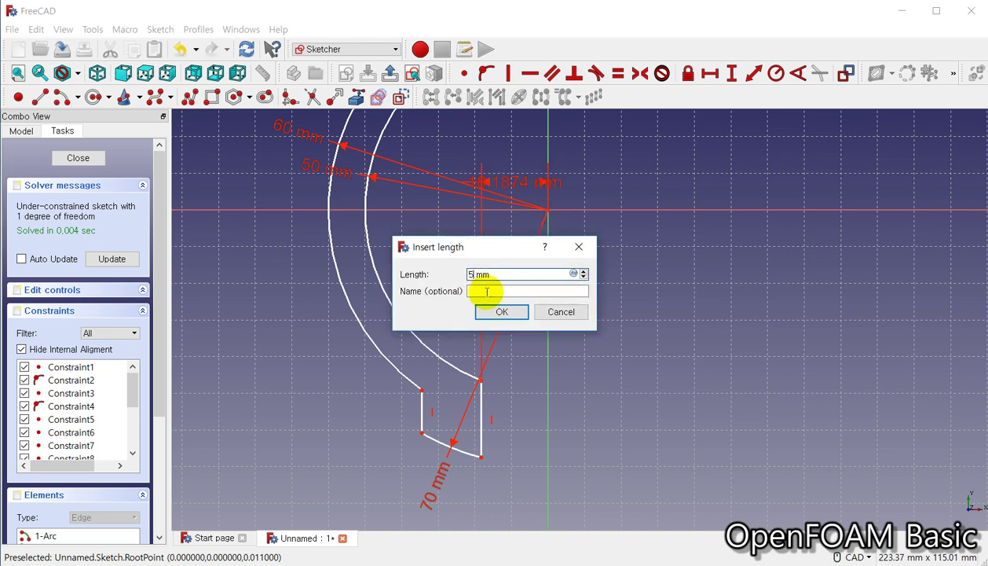
pyautogui.click(486, 312)
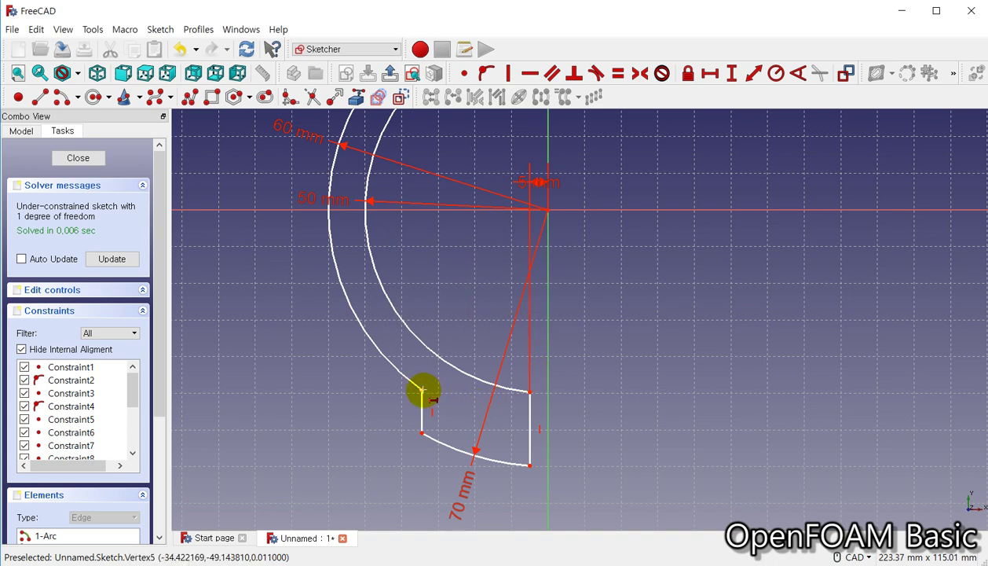
# Set a 20 mm horizontal distance from the lug's upper left corner to the origin
pyautogui.click(423, 390)
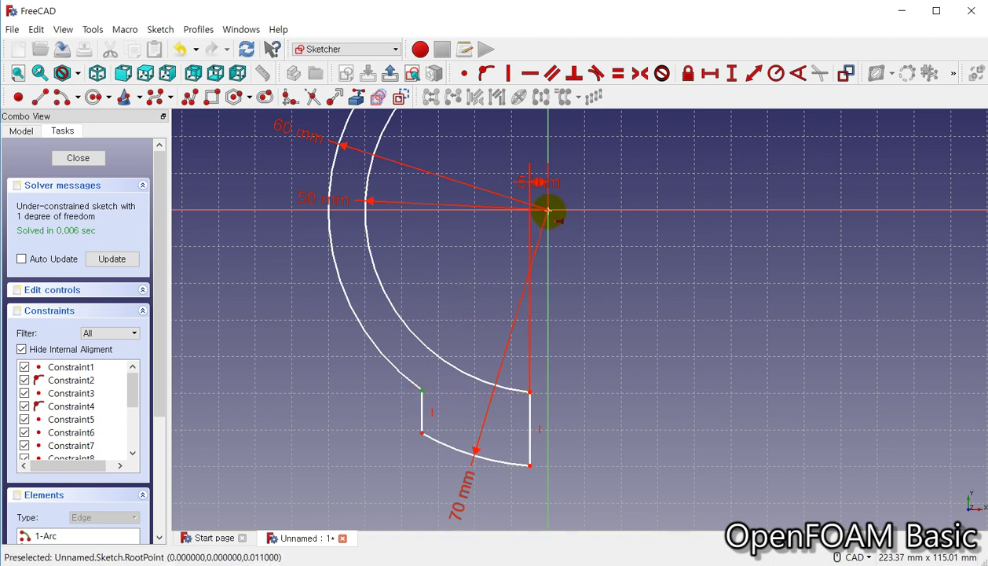
pyautogui.click(548, 211)
pyautogui.hotkey('shift', 'h')
pyautogui.write('20')
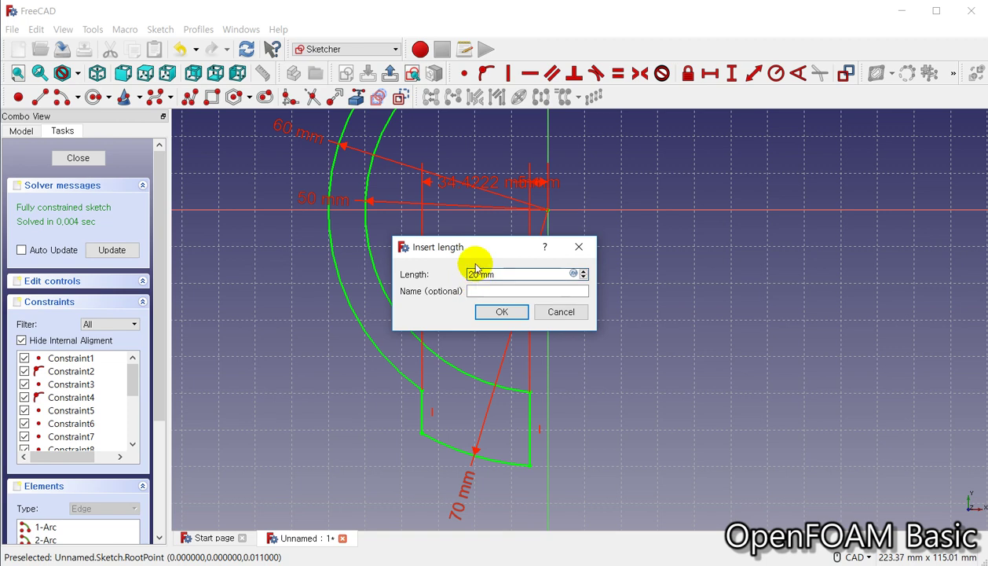
pyautogui.click(490, 310)
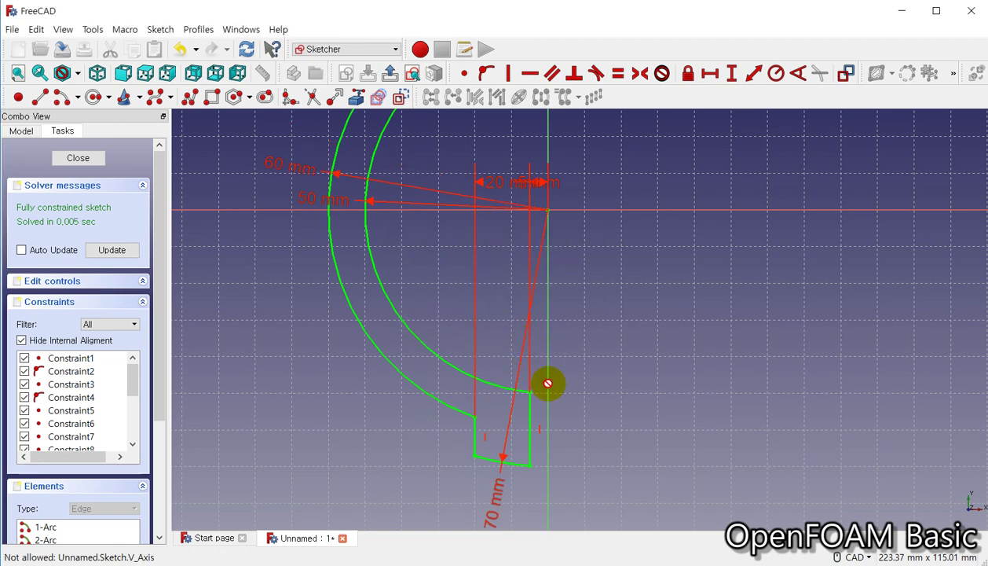
pyautogui.scroll(-2, 589, 326)
pyautogui.moveTo(607, 278); pyautogui.dragTo(561, 313, button='middle')
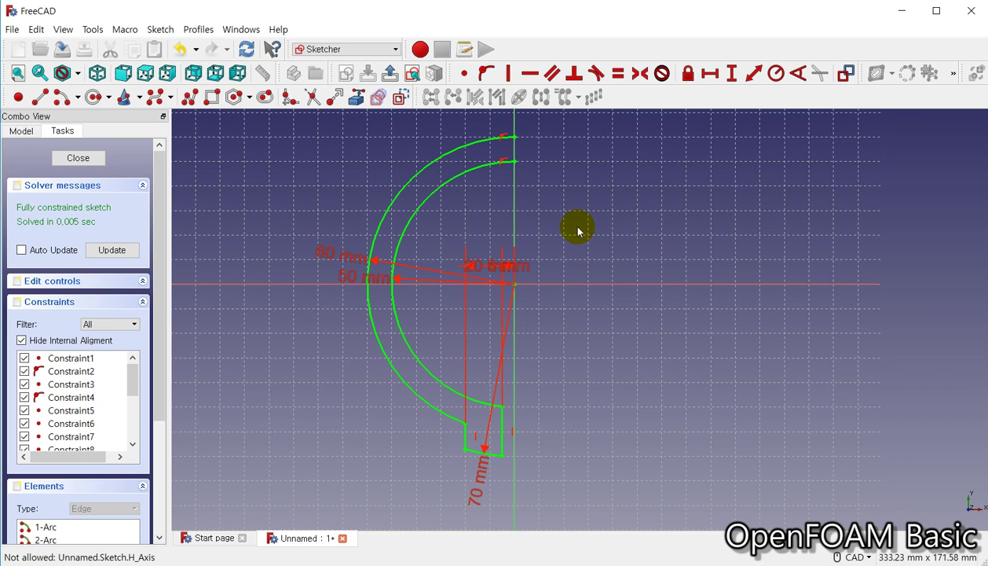
# Mirror the half-profile across the vertical axis to form the full two-lug ring
pyautogui.moveTo(587, 248)
pyautogui.mouseDown(button='middle')
pyautogui.moveTo(549, 280)
pyautogui.moveTo(547, 248)
pyautogui.mouseUp(button='middle')
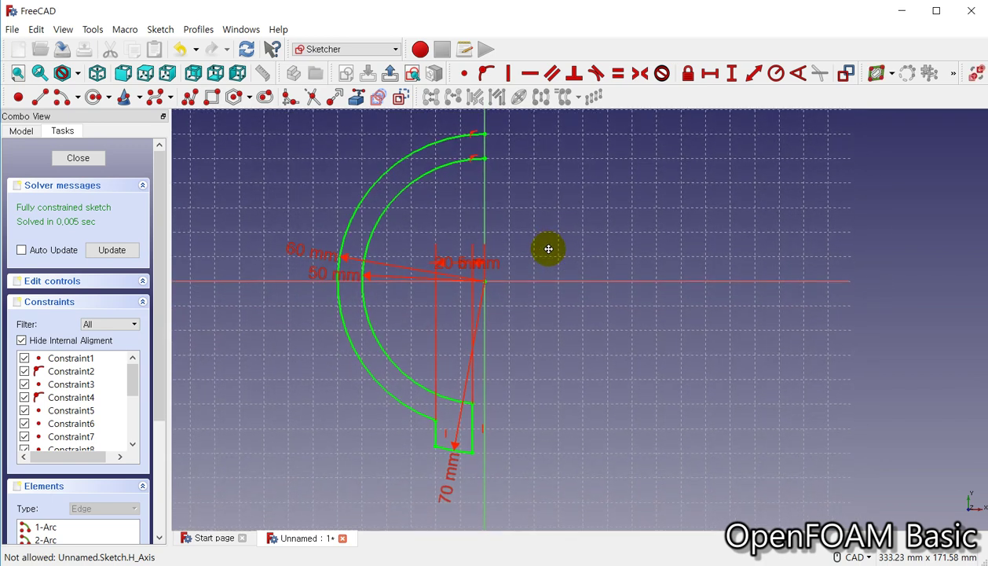
pyautogui.click(445, 168)
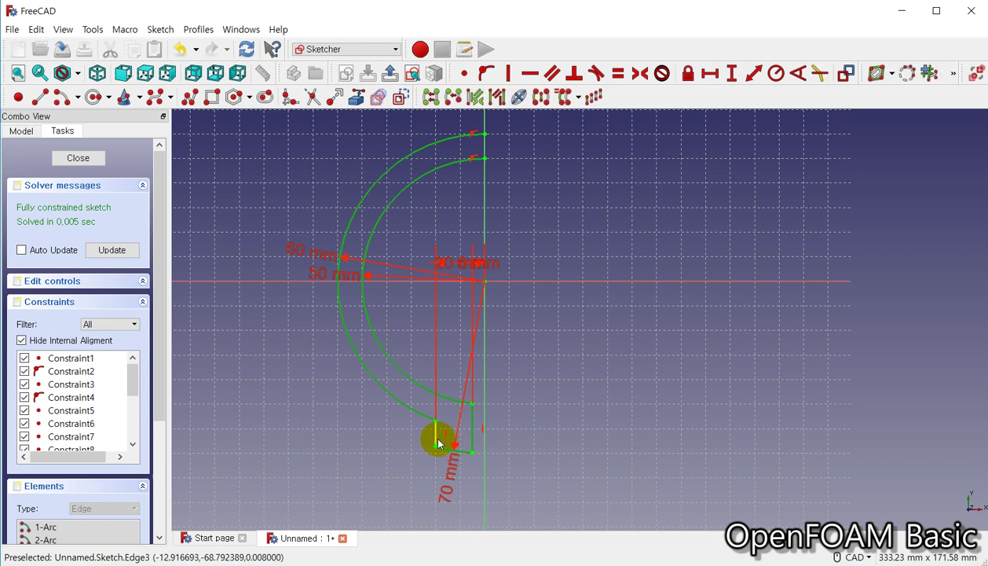
pyautogui.click(484, 196)
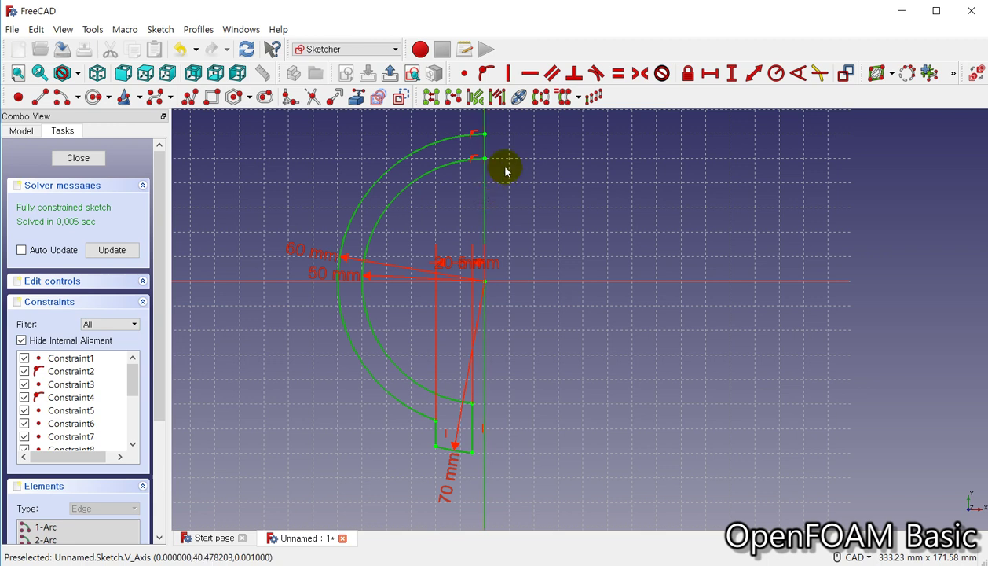
pyautogui.click(541, 96)
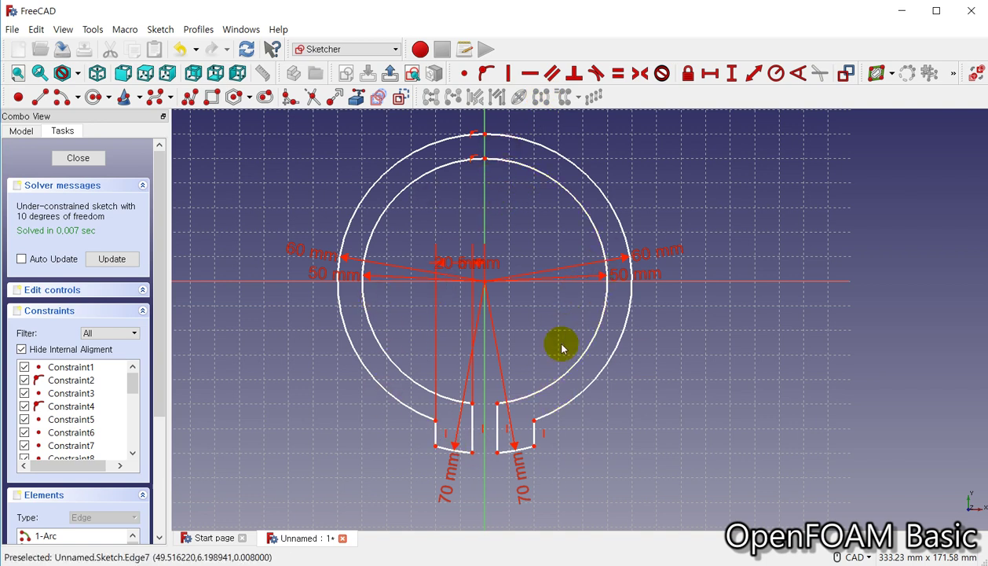
pyautogui.moveTo(537, 351); pyautogui.dragTo(573, 358, button='middle')
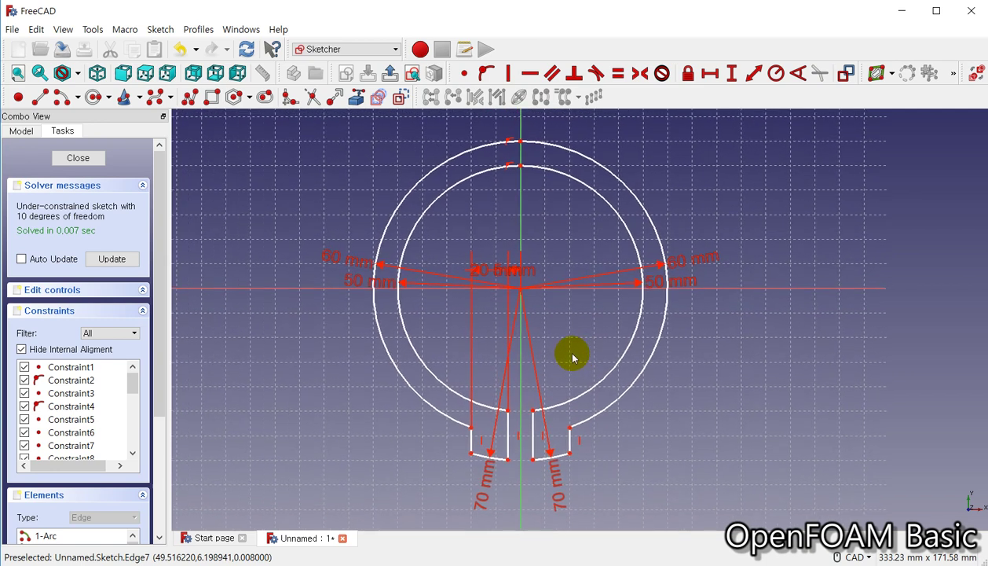
# Close the sketch and pad it 10 mm in the reversed direction
pyautogui.click(92, 159)
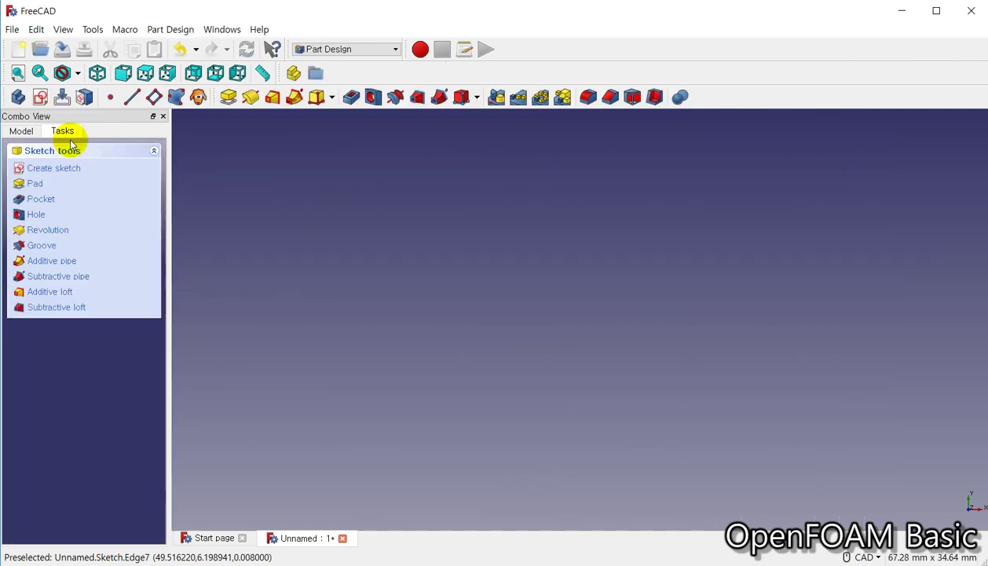
pyautogui.click(228, 96)
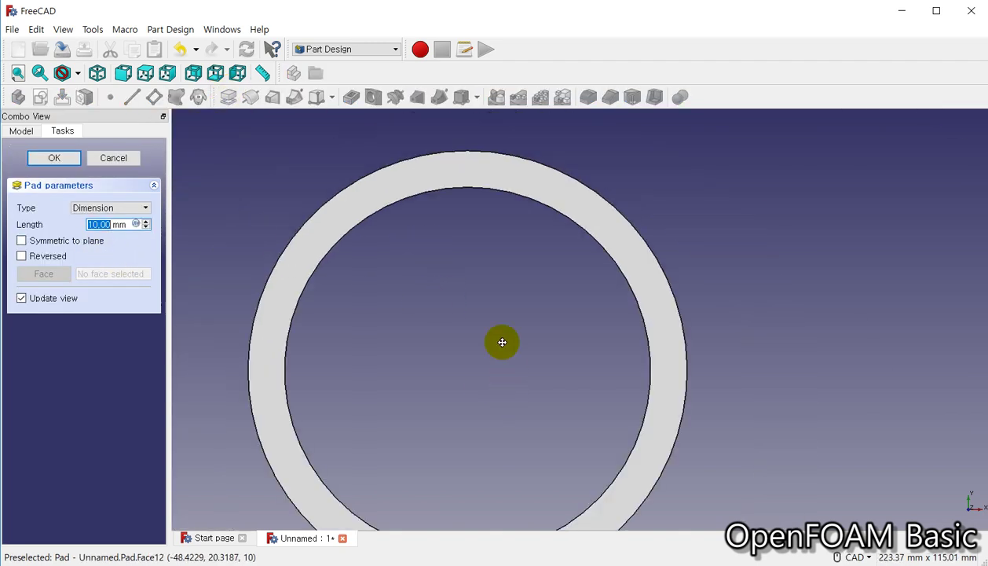
pyautogui.scroll(-2, 501, 340)
pyautogui.moveTo(474, 328); pyautogui.dragTo(453, 377, button='middle')
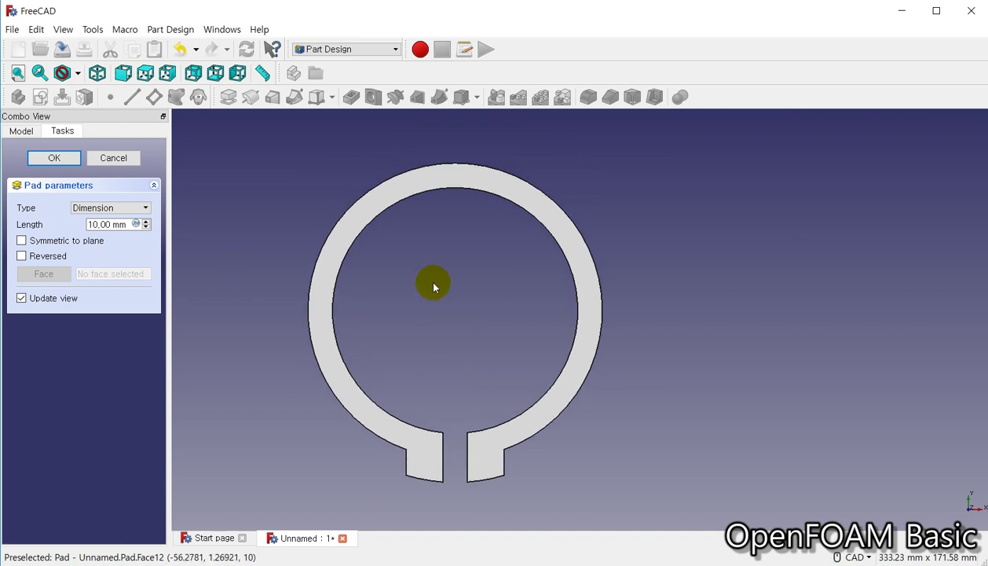
pyautogui.moveTo(463, 337); pyautogui.dragTo(421, 283, button='middle')
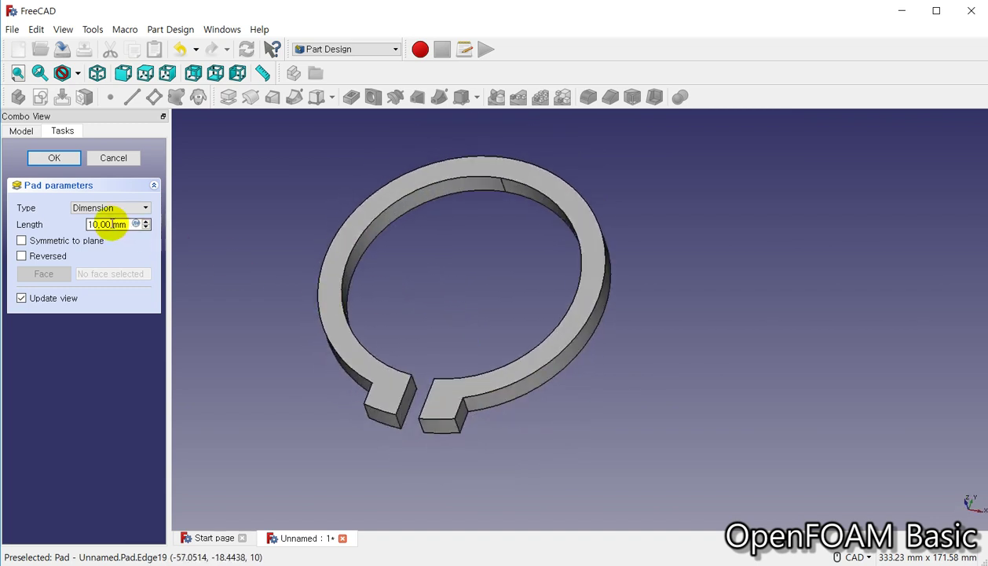
pyautogui.click(22, 256)
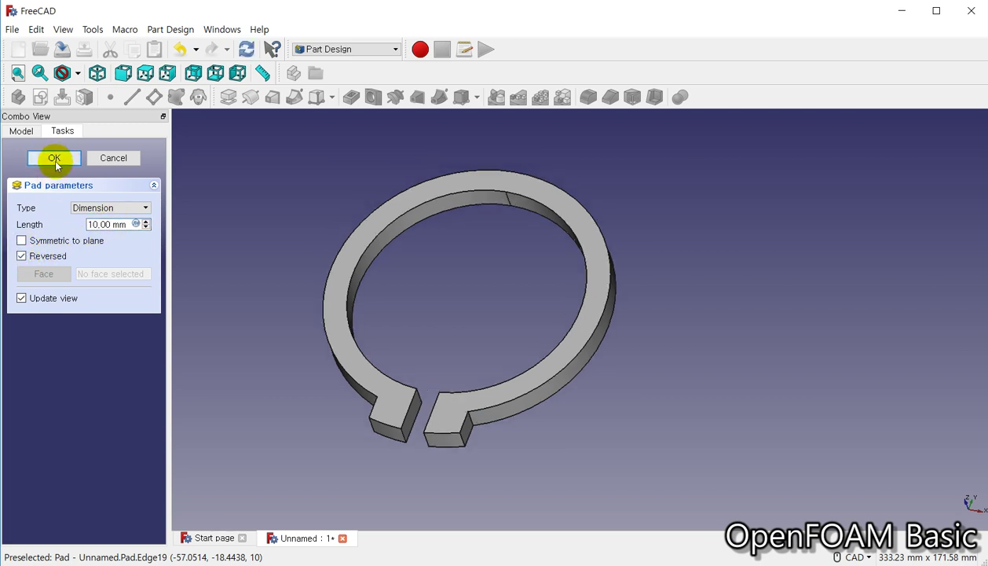
pyautogui.click(55, 158)
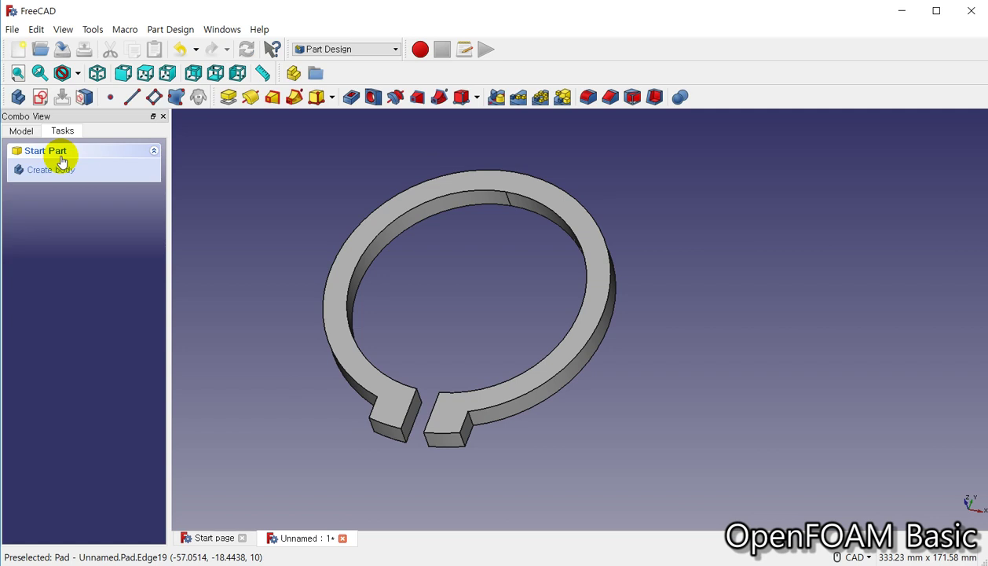
# Start a sketch on the ring's top face and draw a circle inside the left lug
pyautogui.click(338, 321)
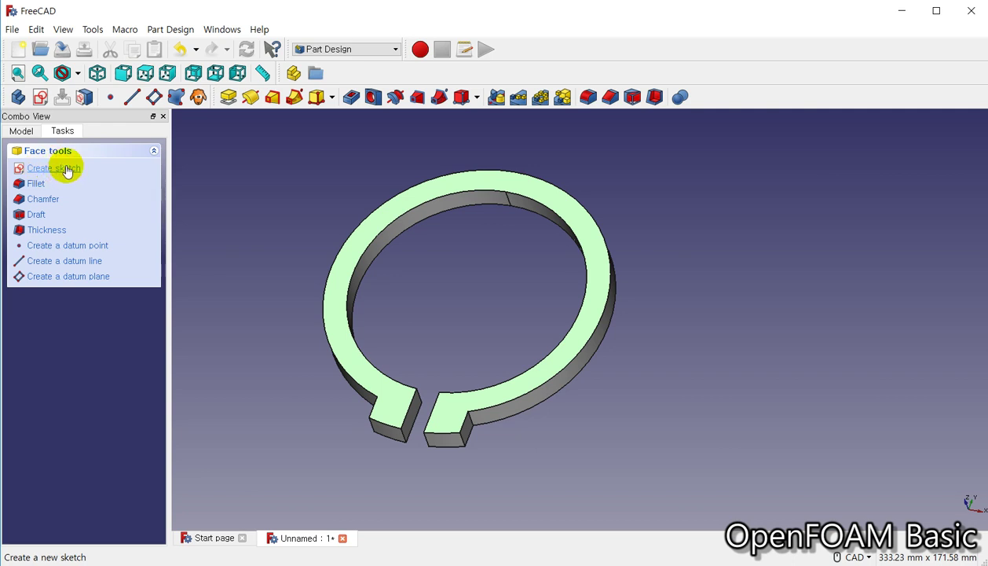
pyautogui.click(66, 167)
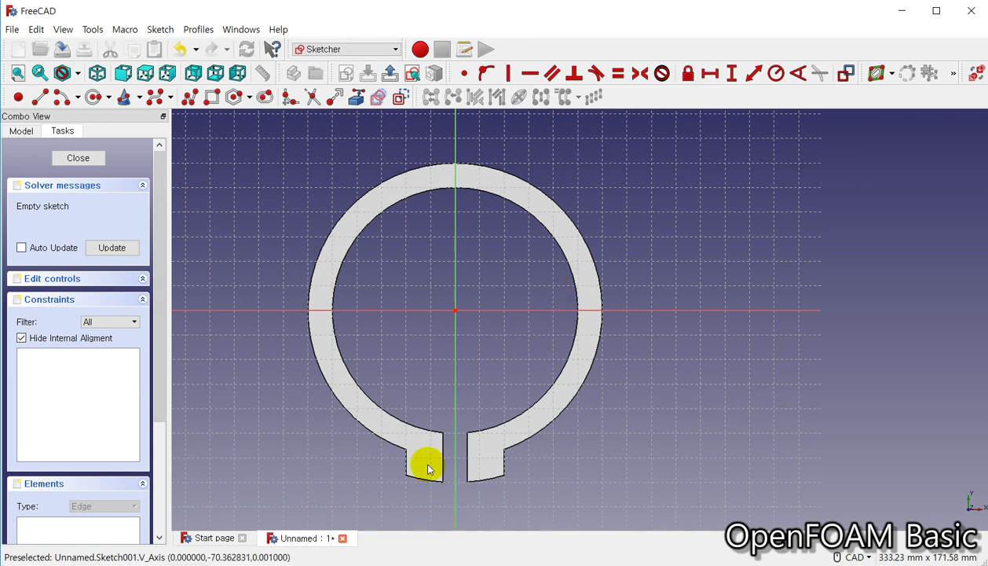
pyautogui.scroll(2, 428, 469)
pyautogui.scroll(2, 429, 453)
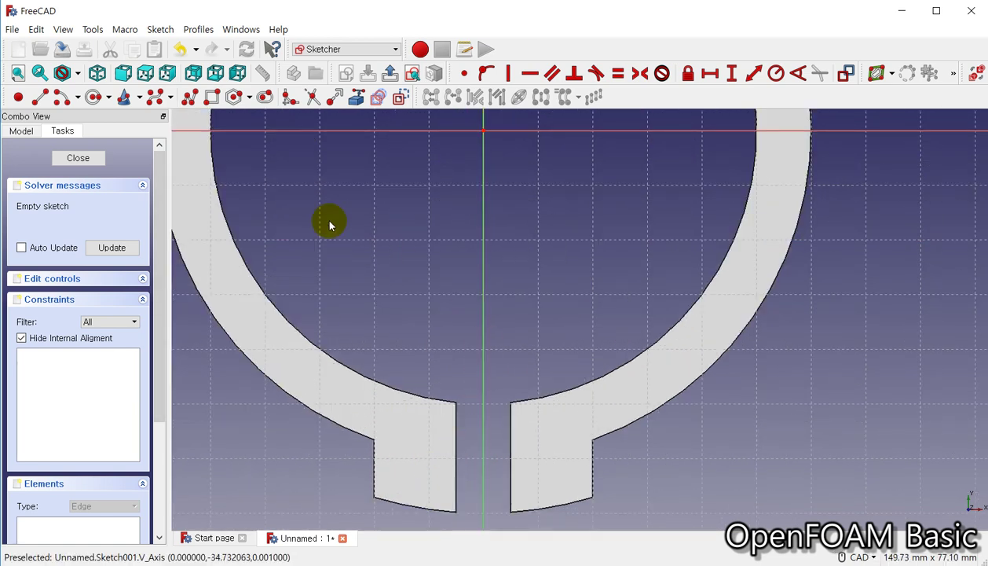
pyautogui.click(93, 95)
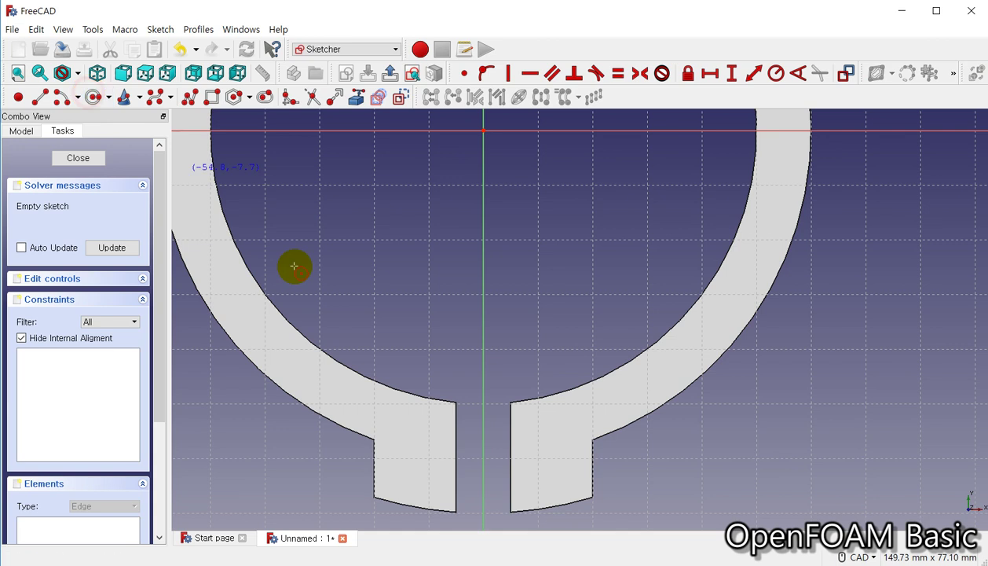
pyautogui.click(416, 462)
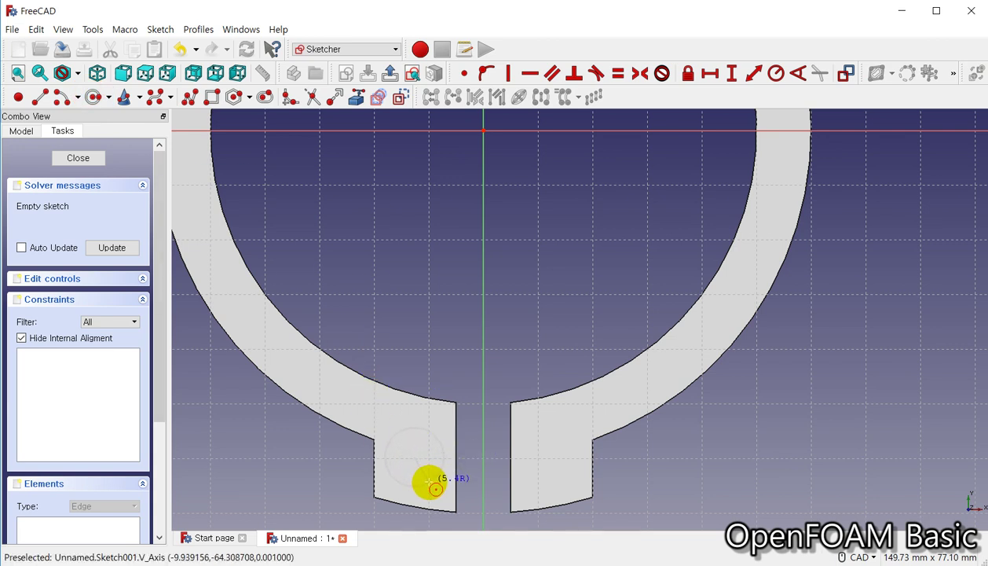
pyautogui.click(430, 480)
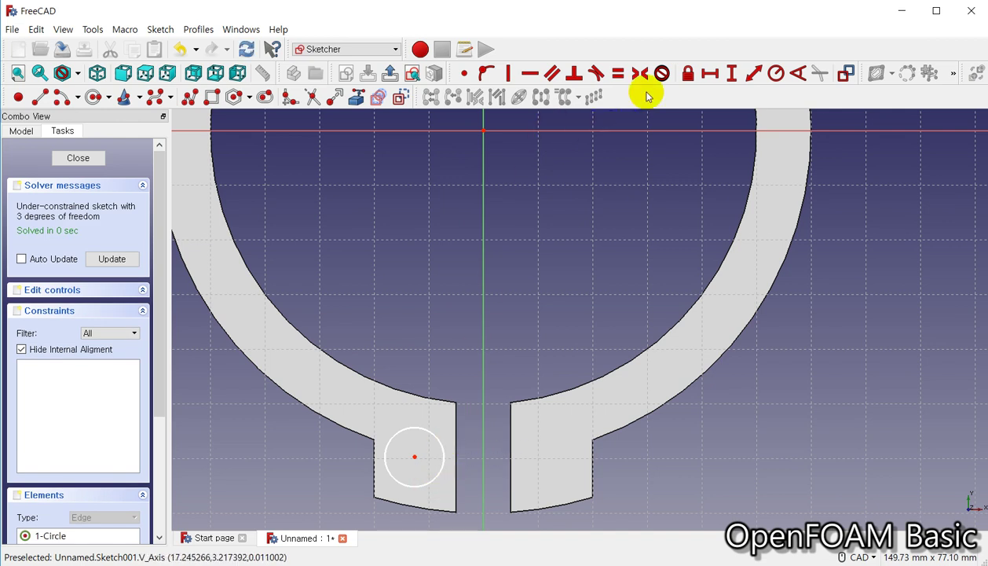
# Constrain the circle's radius to 5 mm
pyautogui.click(777, 72)
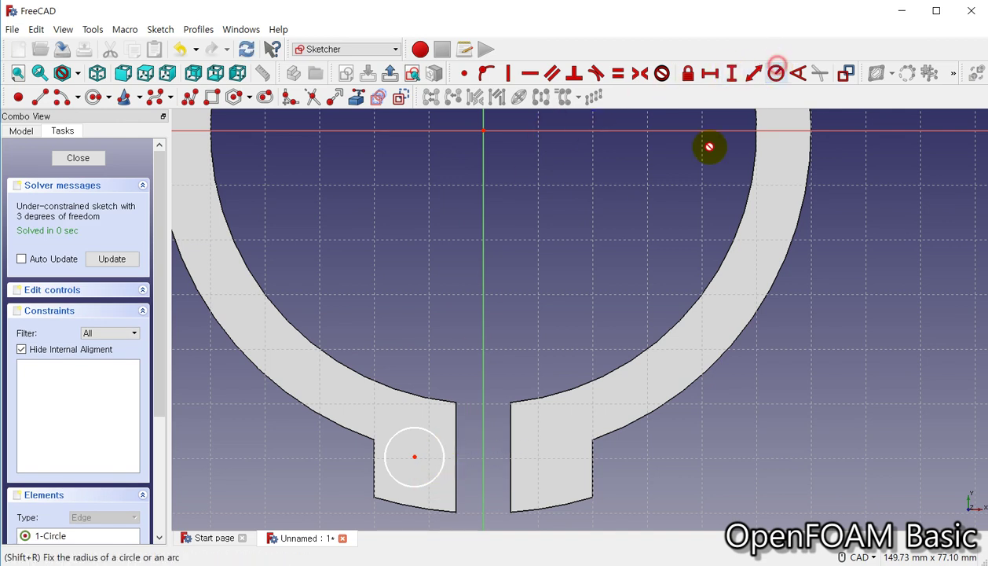
pyautogui.click(438, 440)
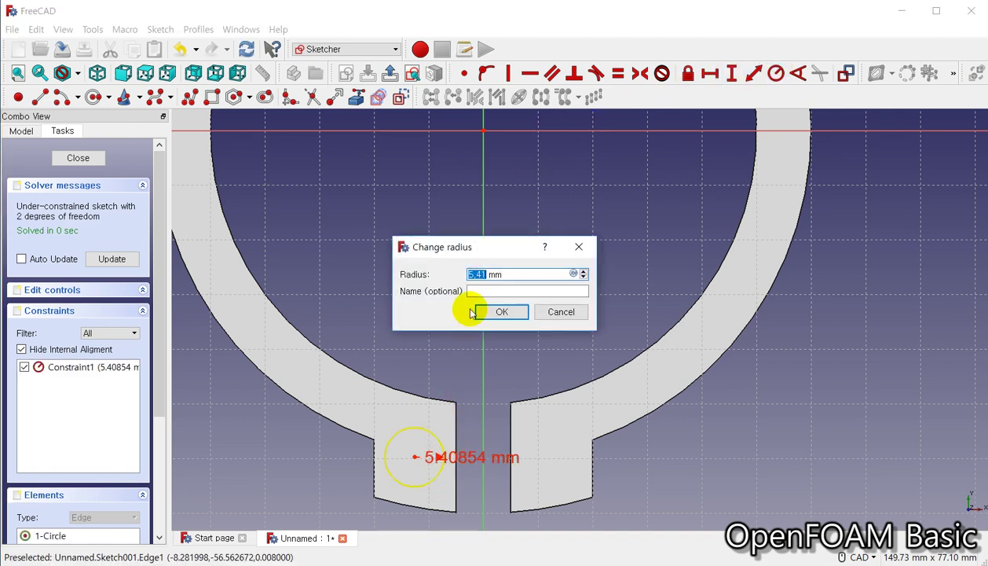
pyautogui.write('5')
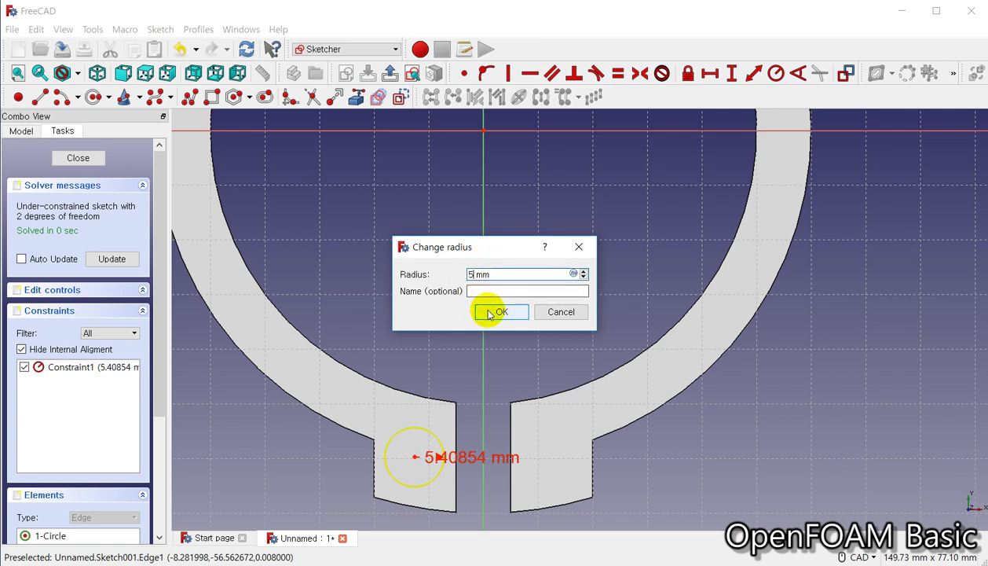
pyautogui.click(496, 311)
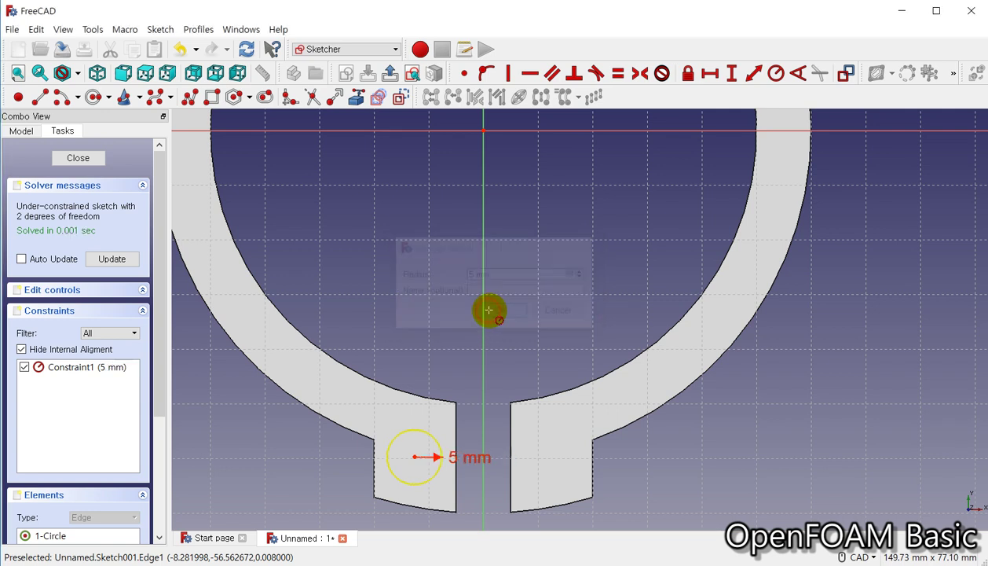
# Set a 12 mm horizontal distance from the circle centre to the origin
pyautogui.click(713, 73)
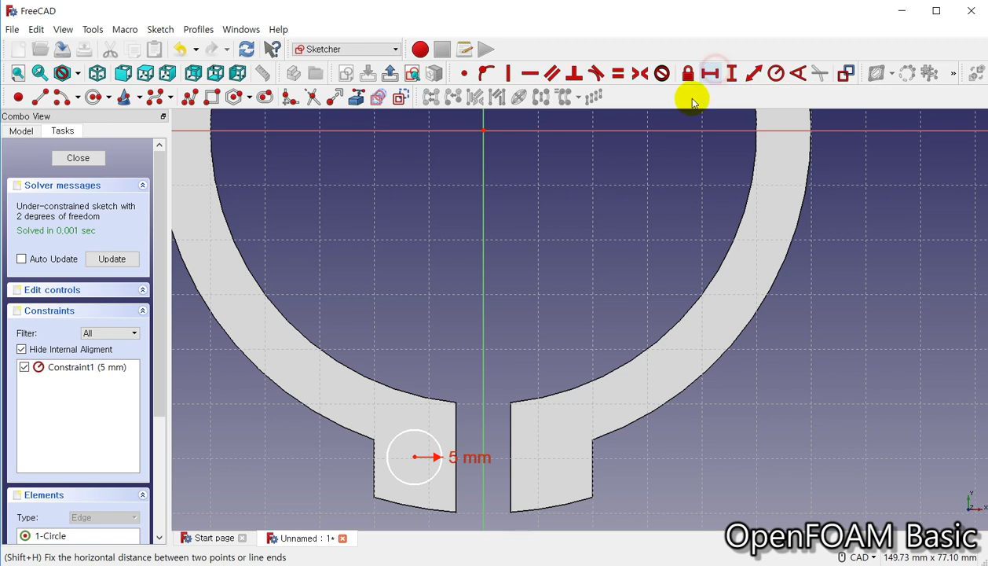
pyautogui.click(414, 459)
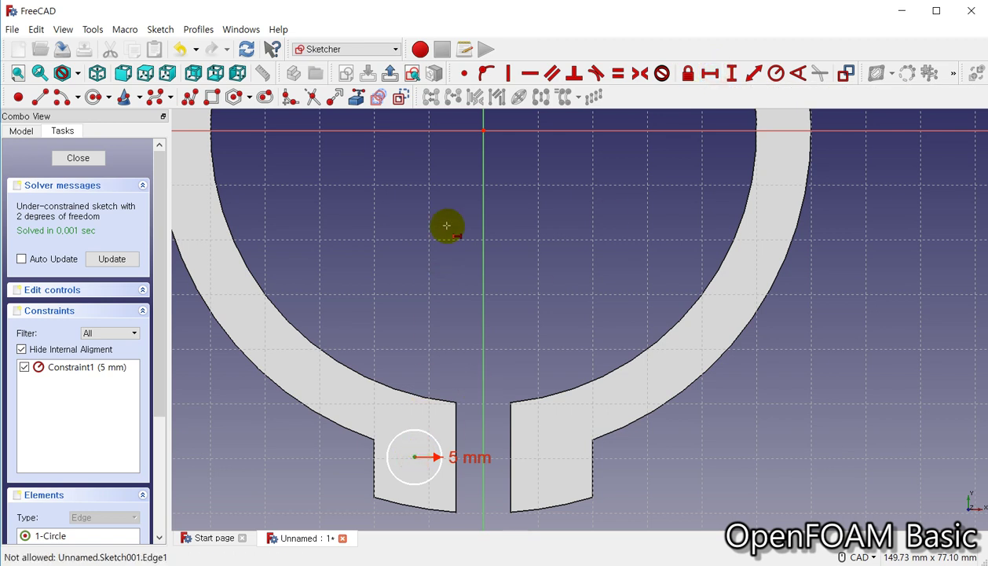
pyautogui.click(485, 136)
pyautogui.press('l')
pyautogui.write('12')
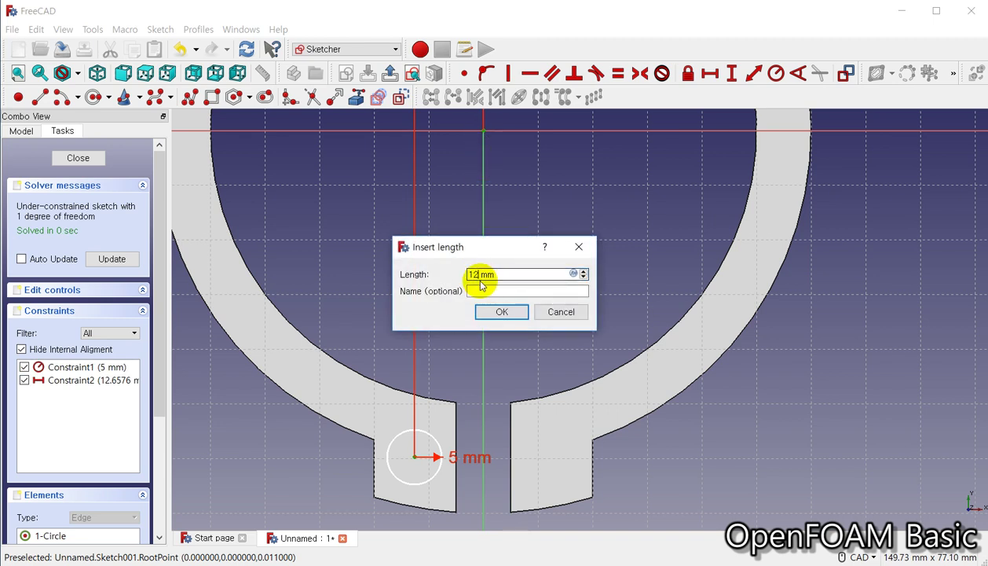
pyautogui.click(490, 310)
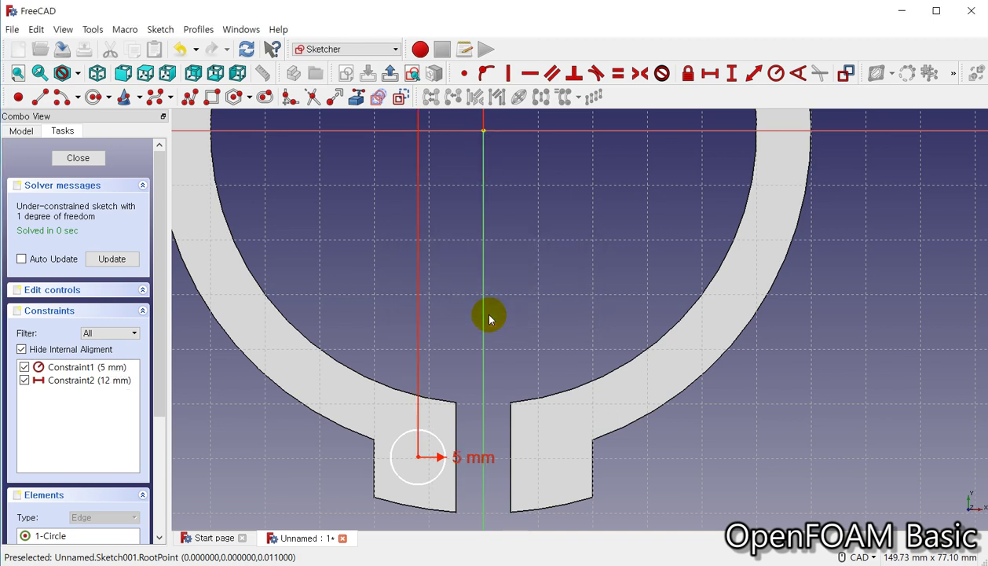
# Set a 60 mm vertical distance from the circle centre to the origin
pyautogui.click(730, 75)
pyautogui.click(419, 457)
pyautogui.click(484, 131)
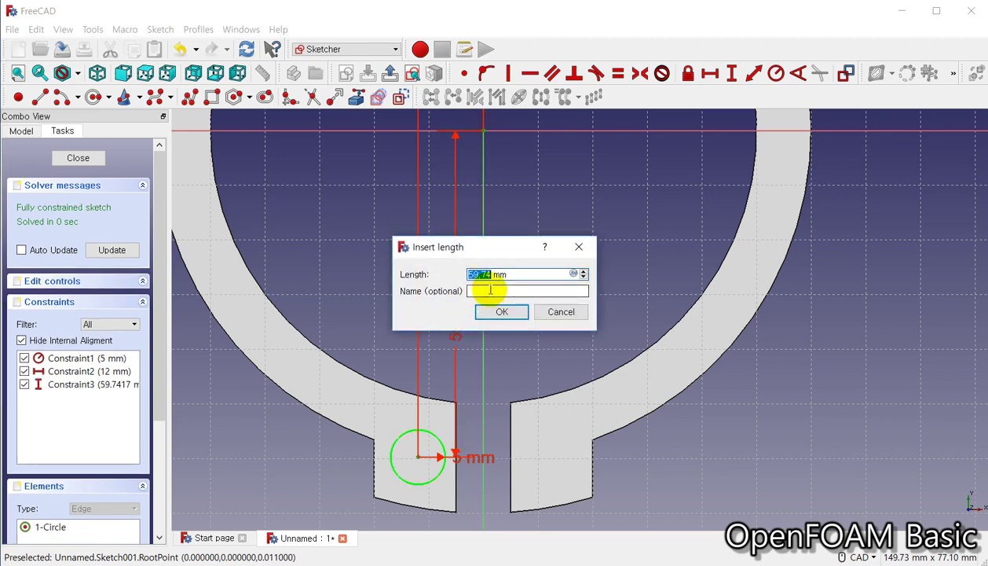
pyautogui.write('0')
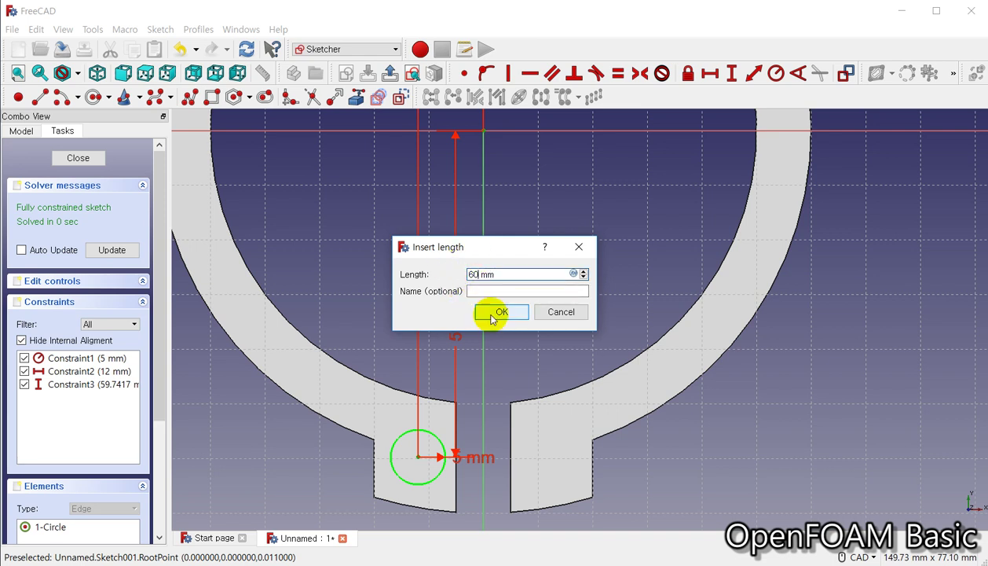
pyautogui.click(491, 314)
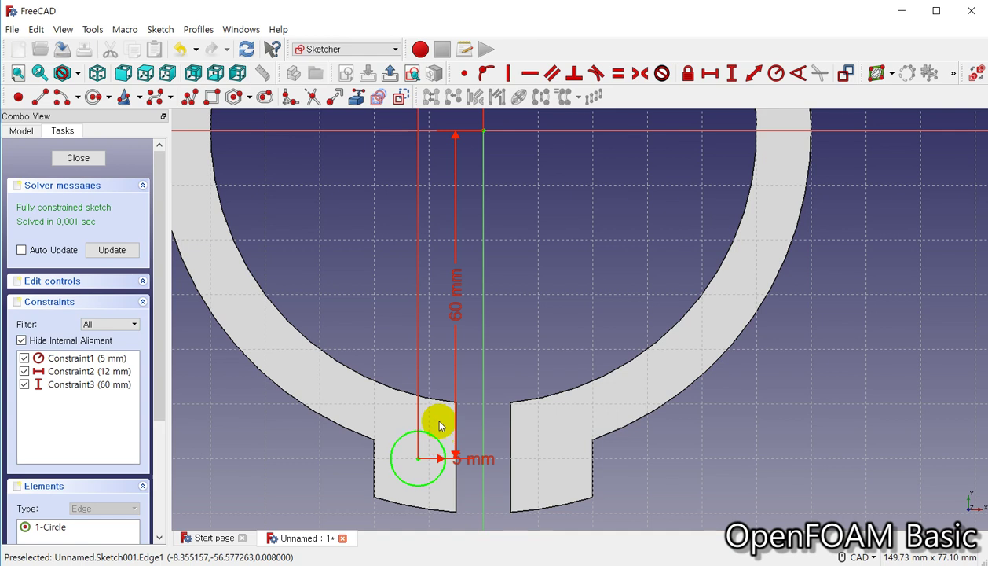
# Mirror the 5 mm circle into the right lug and close the sketch
pyautogui.scroll(-4, 498, 385)
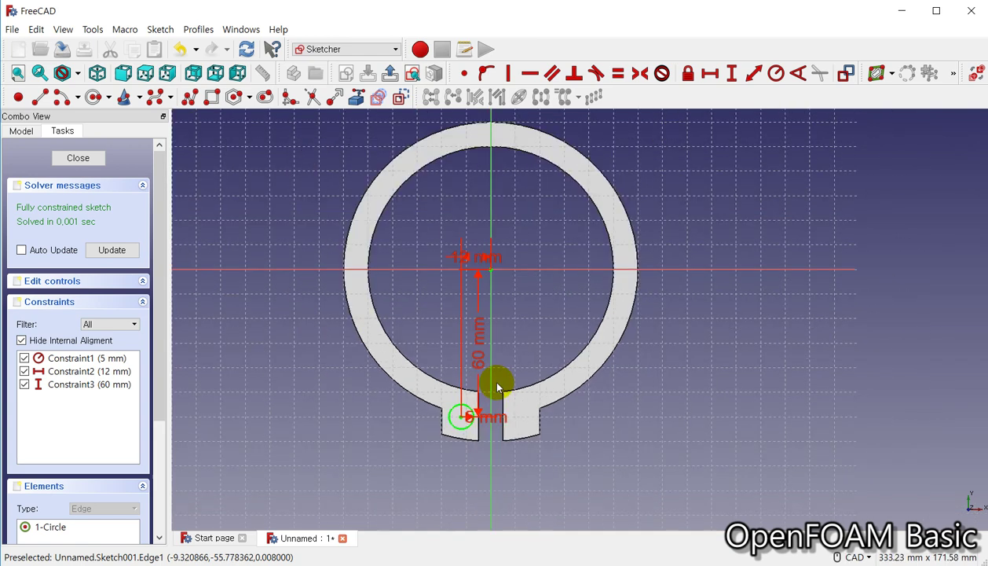
pyautogui.scroll(4, 476, 393)
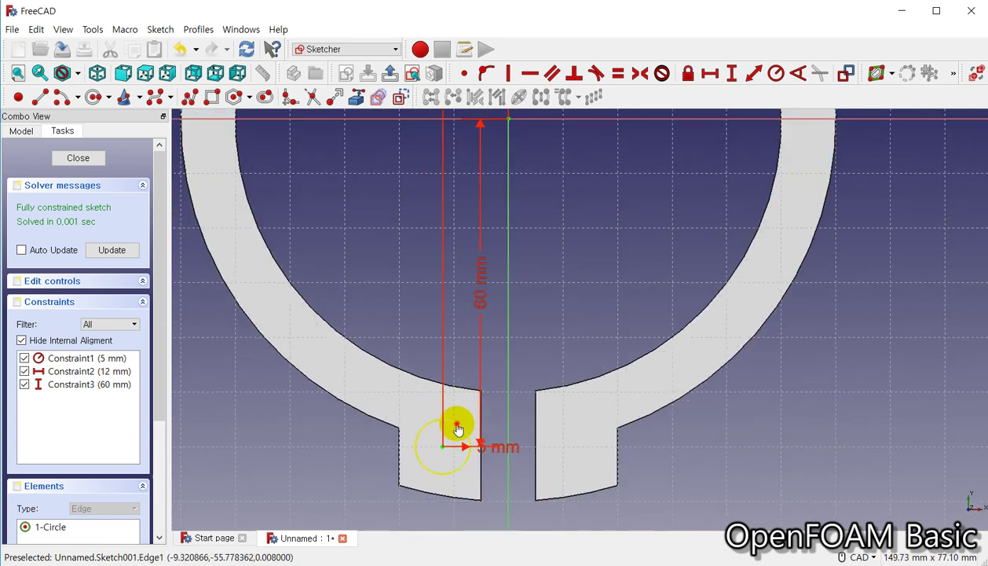
pyautogui.click(460, 428)
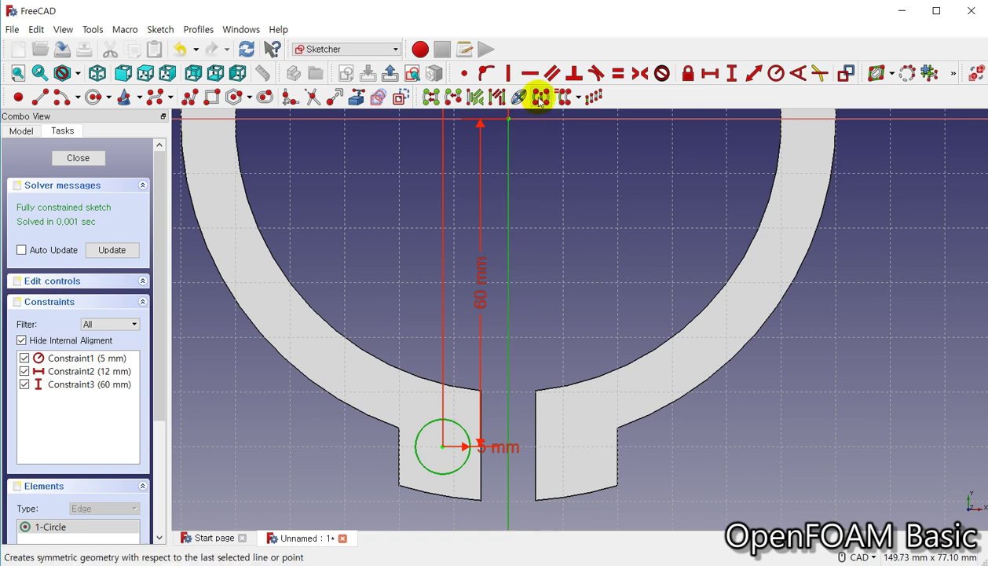
pyautogui.click(539, 97)
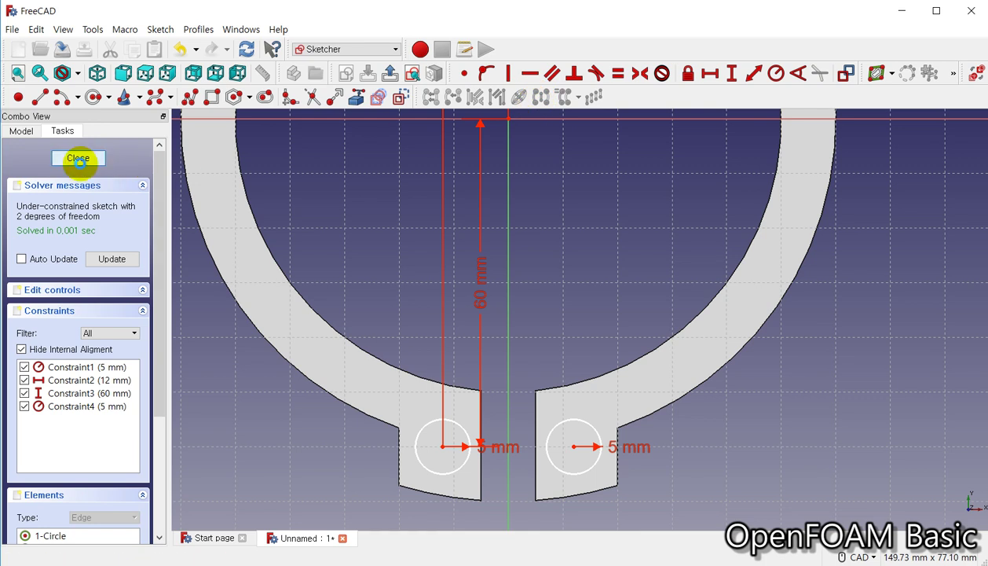
pyautogui.click(79, 160)
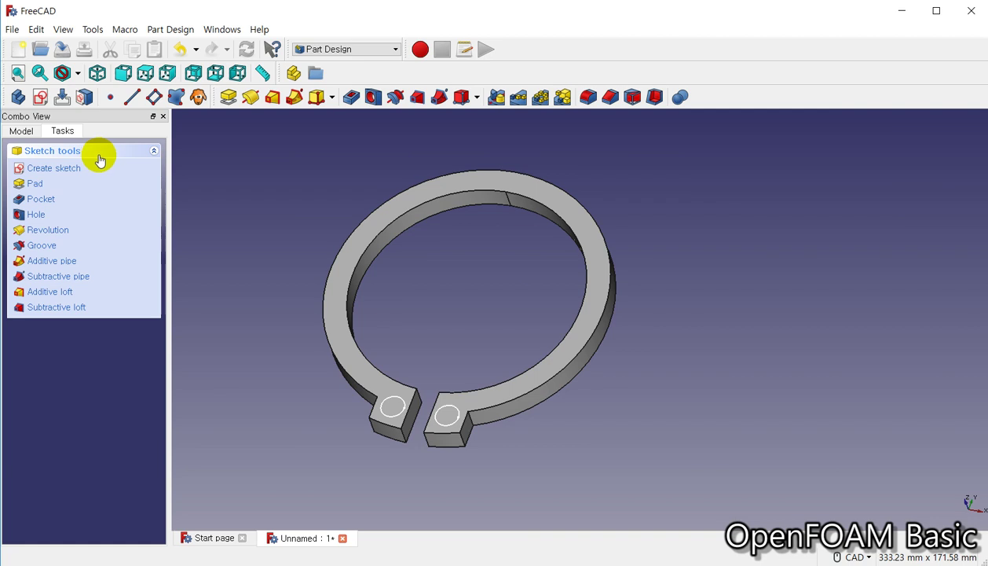
# Pocket the two-circle sketch 5 mm deep into both lugs, keeping the Dimension type
pyautogui.click(353, 98)
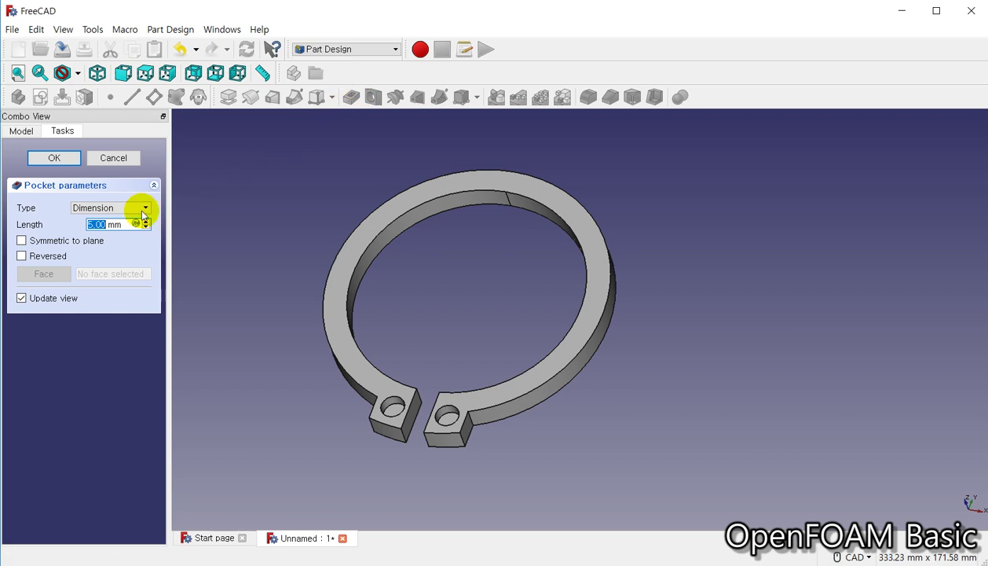
pyautogui.click(143, 209)
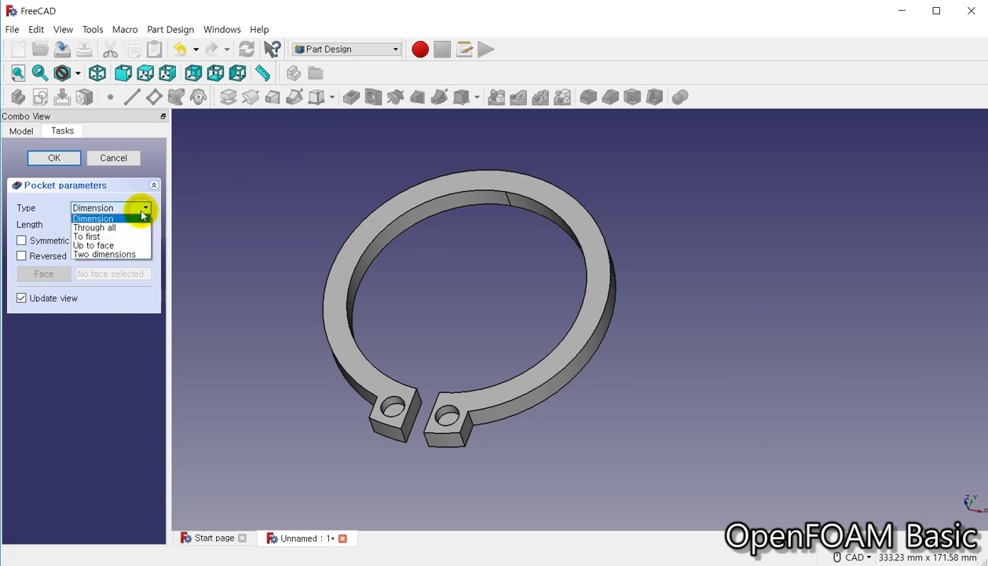
pyautogui.click(101, 219)
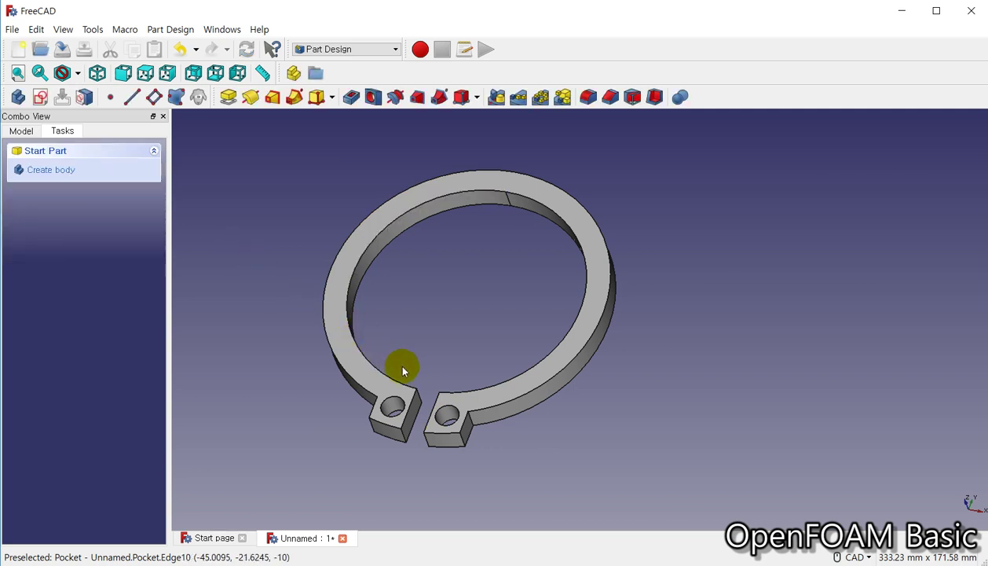
# Select the first lug's vertical corner edges, including its lower front edge
pyautogui.moveTo(429, 333)
pyautogui.mouseDown(button='middle')
pyautogui.moveTo(584, 331)
pyautogui.moveTo(516, 391)
pyautogui.mouseUp(button='middle')
pyautogui.scroll(5, 472, 428)
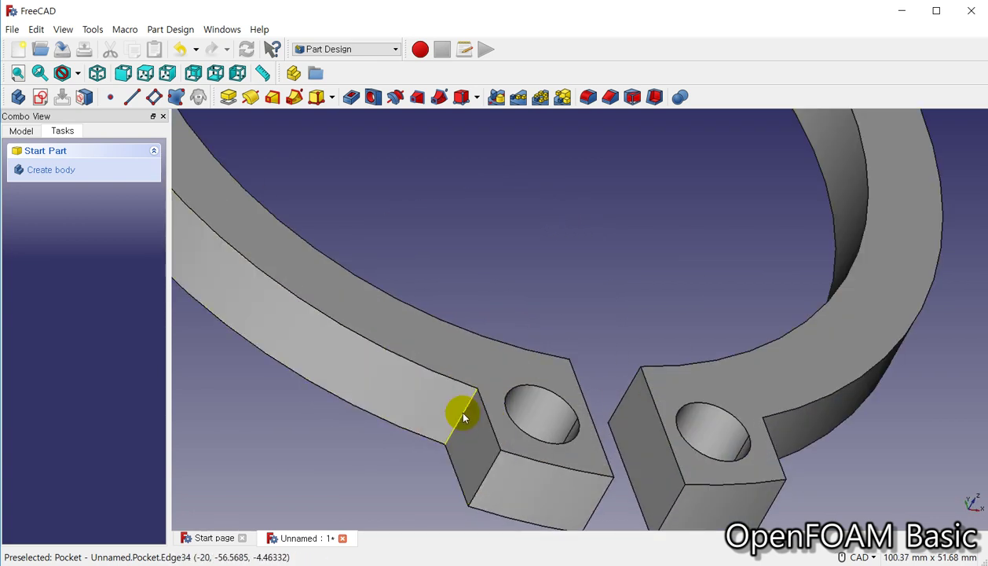
pyautogui.click(463, 415)
pyautogui.keyDown('ctrl'); pyautogui.click(487, 470); pyautogui.keyUp('ctrl')
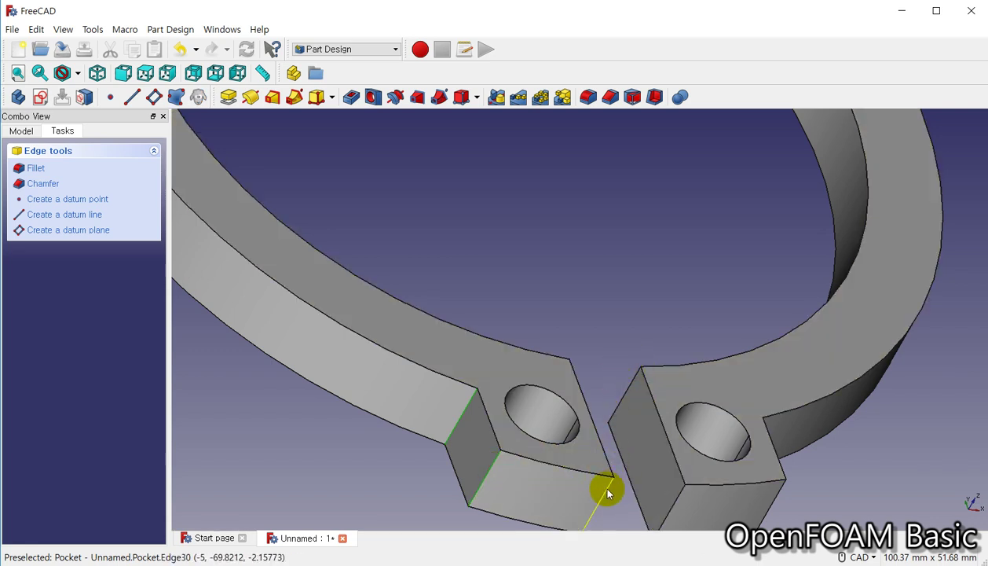
# Orbit and zoom around the lug ends to view their top faces and other angles
pyautogui.moveTo(594, 298)
pyautogui.mouseDown(button='middle')
pyautogui.moveTo(457, 302)
pyautogui.moveTo(380, 349)
pyautogui.mouseUp(button='middle')
pyautogui.scroll(3, 330, 379)
pyautogui.scroll(2, 330, 377)
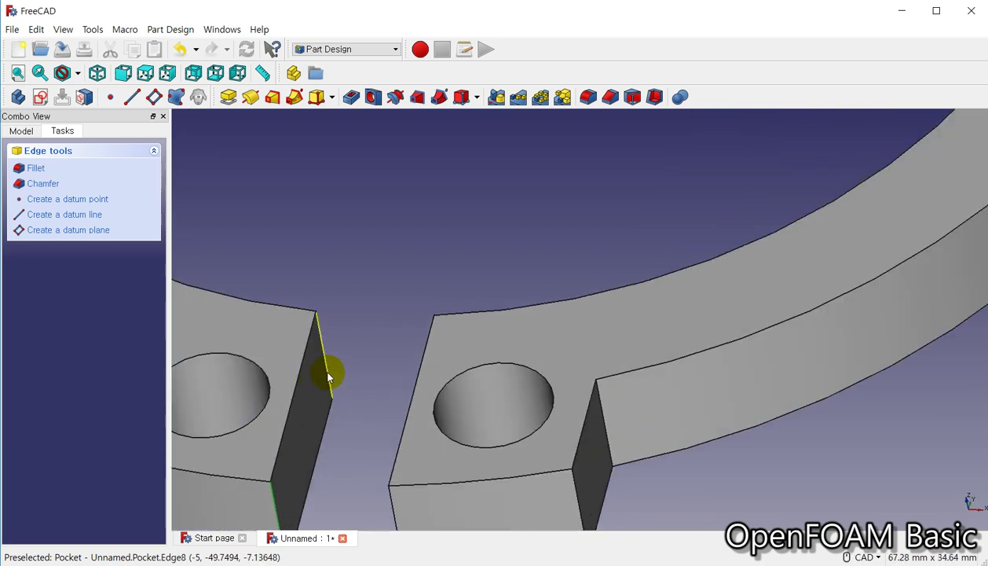
pyautogui.moveTo(393, 331)
pyautogui.mouseDown(button='middle')
pyautogui.moveTo(439, 238)
pyautogui.moveTo(515, 250)
pyautogui.mouseUp(button='middle')
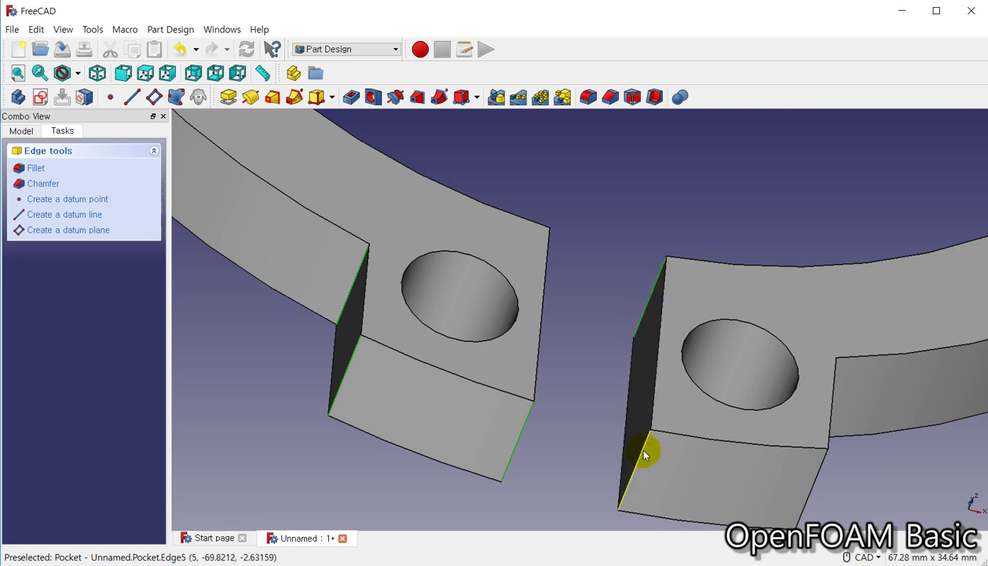
pyautogui.scroll(-5, 699, 400)
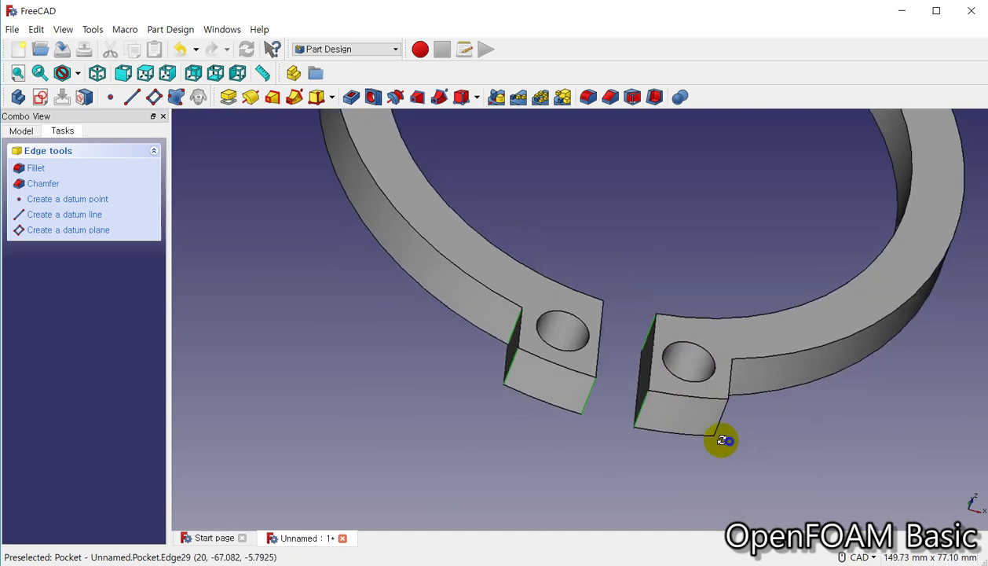
pyautogui.moveTo(730, 440); pyautogui.dragTo(545, 354, button='middle')
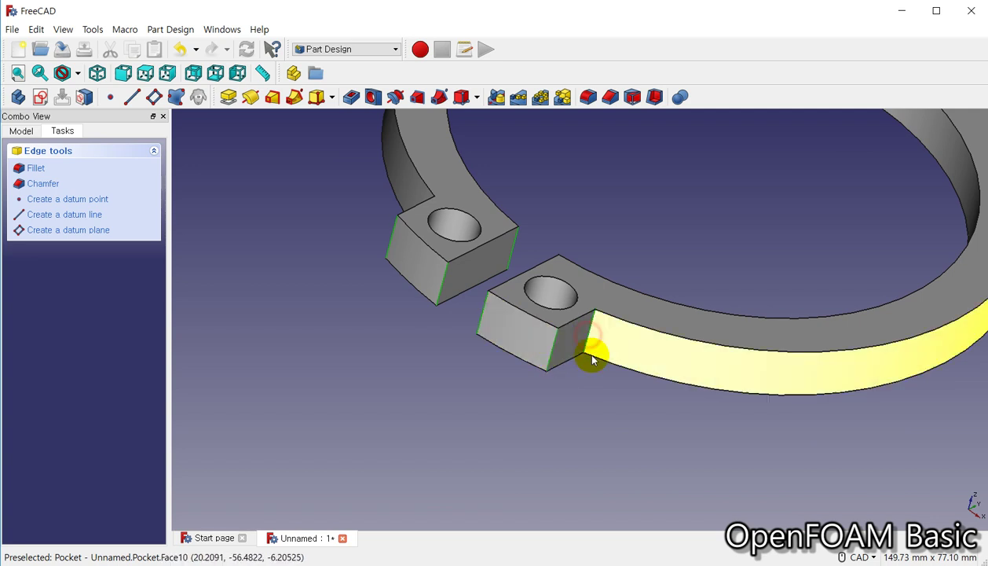
pyautogui.moveTo(532, 405); pyautogui.dragTo(534, 433, button='middle')
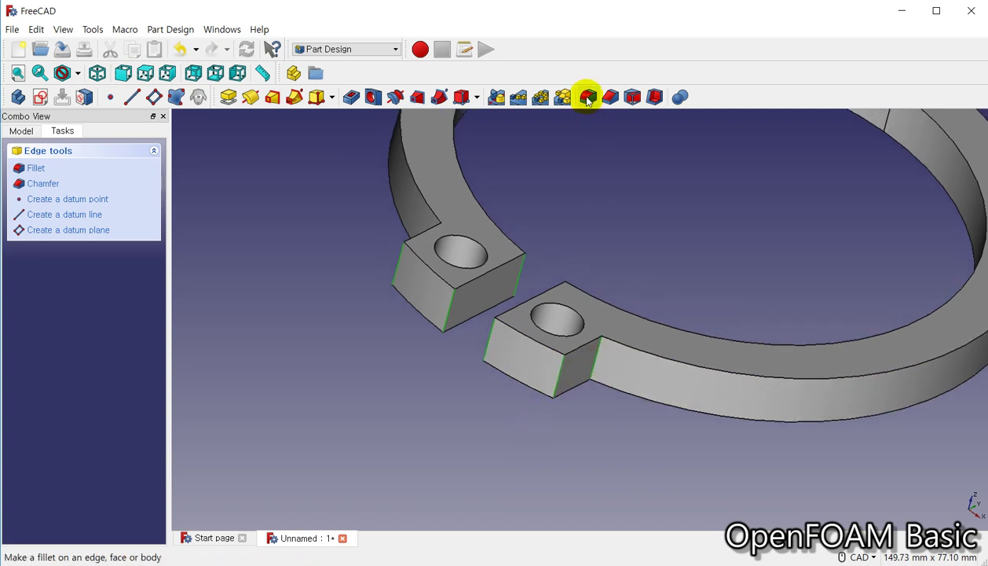
# Fillet the selected lug edges with a 5 mm radius
pyautogui.click(588, 98)
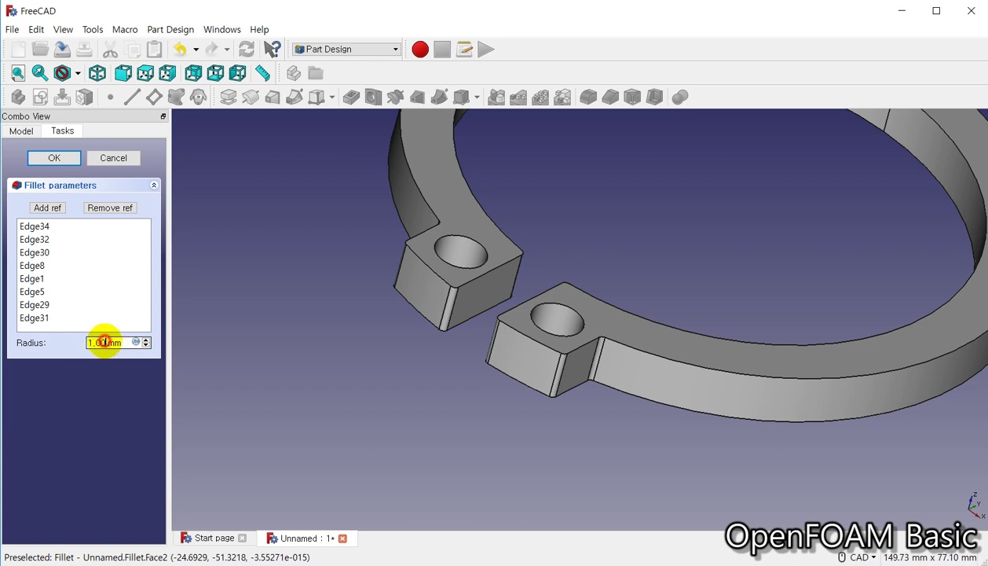
pyautogui.moveTo(104, 342); pyautogui.dragTo(85, 343)
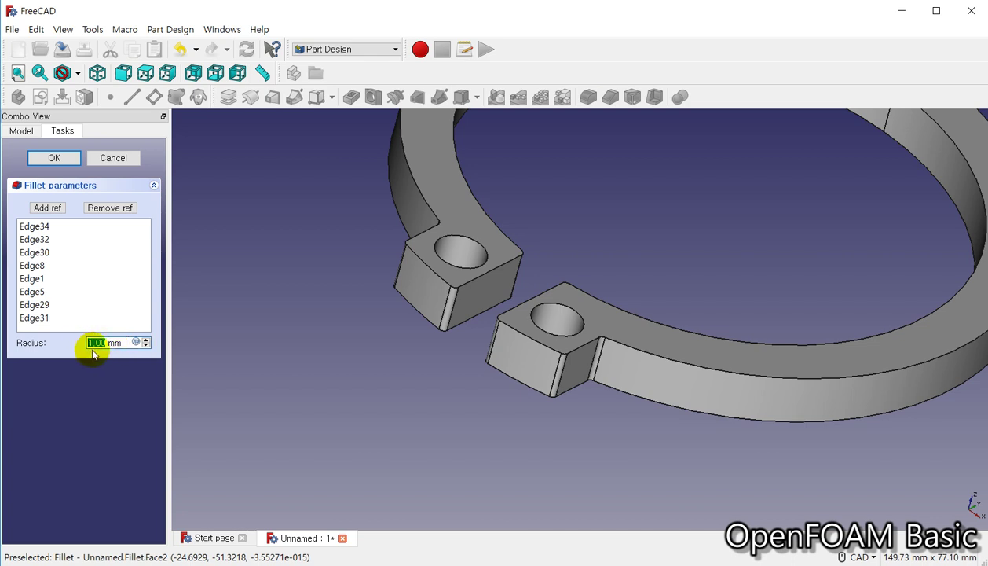
pyautogui.write('5')
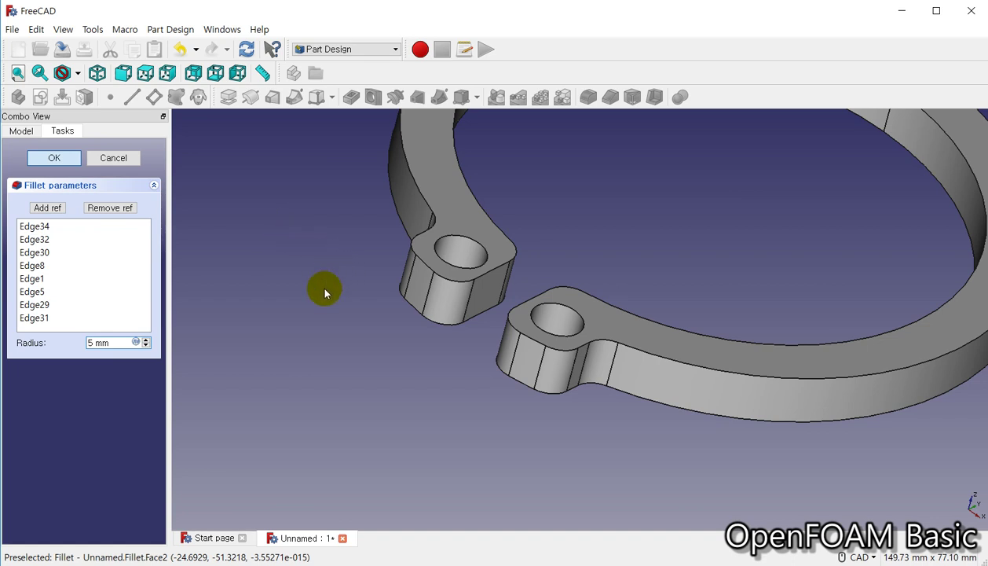
pyautogui.press('Return')
# Orbit and zoom to view the filleted ring face-on
pyautogui.scroll(-5, 563, 222)
pyautogui.moveTo(585, 214)
pyautogui.mouseDown(button='middle')
pyautogui.moveTo(567, 253)
pyautogui.moveTo(585, 319)
pyautogui.moveTo(519, 353)
pyautogui.moveTo(415, 274)
pyautogui.moveTo(622, 305)
pyautogui.moveTo(578, 354)
pyautogui.moveTo(414, 337)
pyautogui.mouseUp(button='middle')
pyautogui.scroll(2, 565, 320)
pyautogui.scroll(-2, 565, 320)
pyautogui.moveTo(511, 285)
pyautogui.mouseDown(button='middle')
pyautogui.moveTo(442, 310)
pyautogui.moveTo(480, 294)
pyautogui.mouseUp(button='middle')
pyautogui.scroll(2, 442, 310)
pyautogui.scroll(-2, 475, 293)
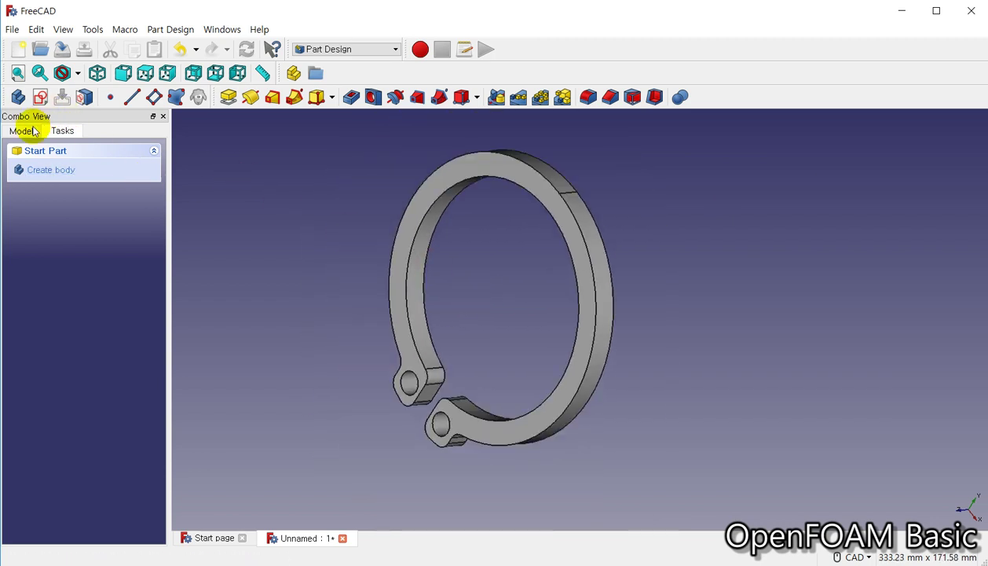
# Show the model tree and select the ring's Body, leaving the workbench unchanged
pyautogui.click(23, 130)
pyautogui.click(50, 192)
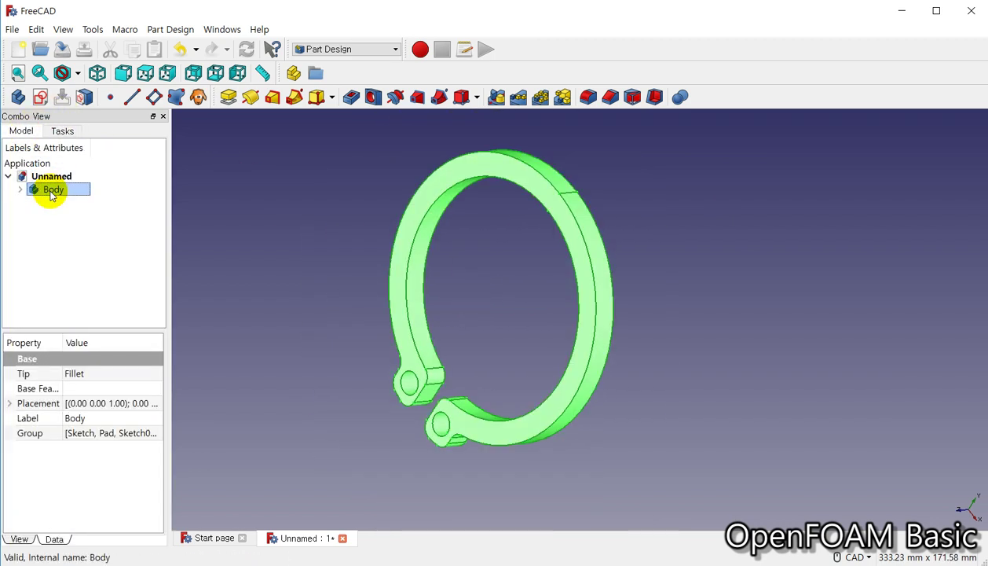
pyautogui.click(319, 49)
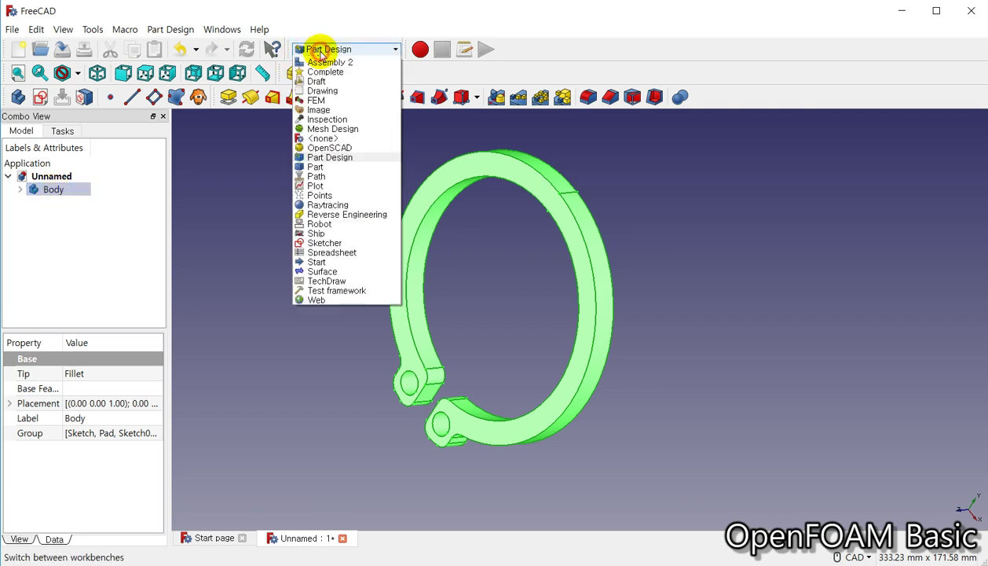
pyautogui.click(317, 167)
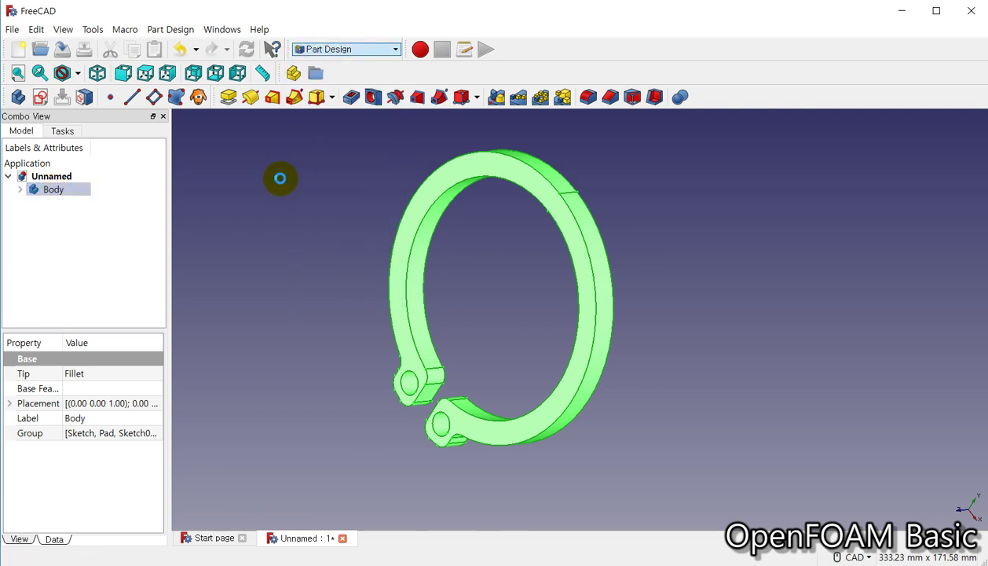
# Set the Body's shape colour to yellow in its appearance properties
pyautogui.click(63, 193)
pyautogui.rightClick(63, 194)
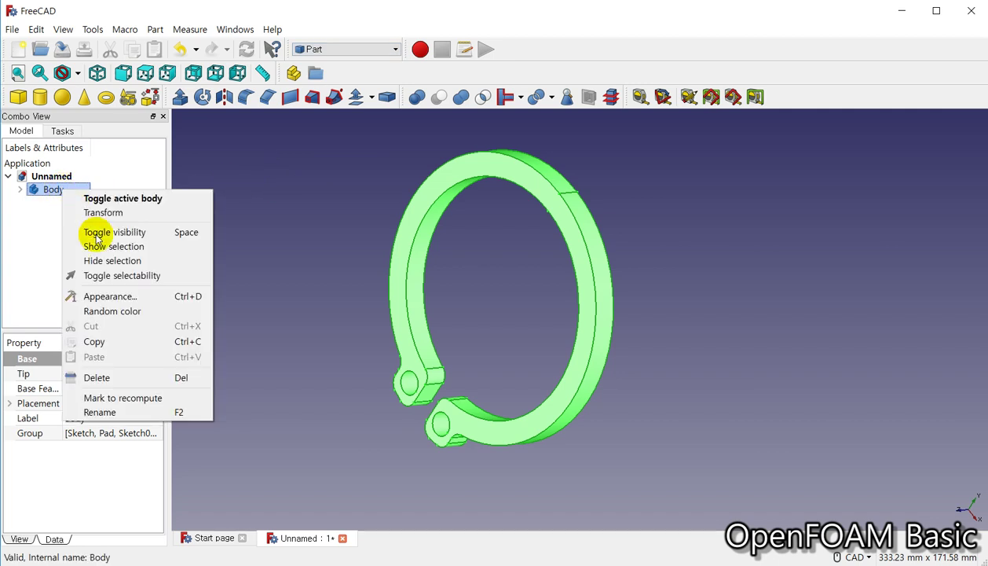
pyautogui.click(113, 297)
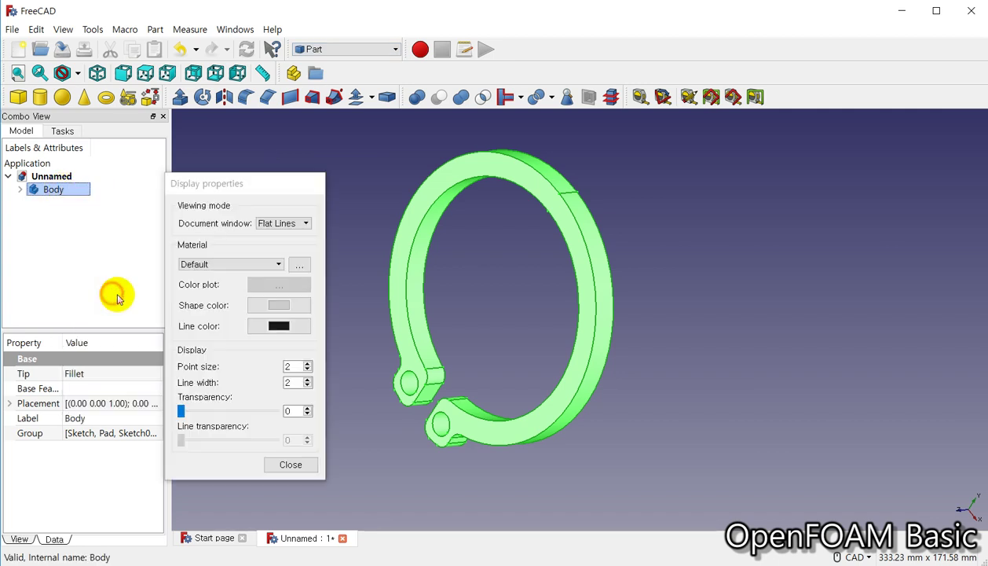
pyautogui.click(262, 303)
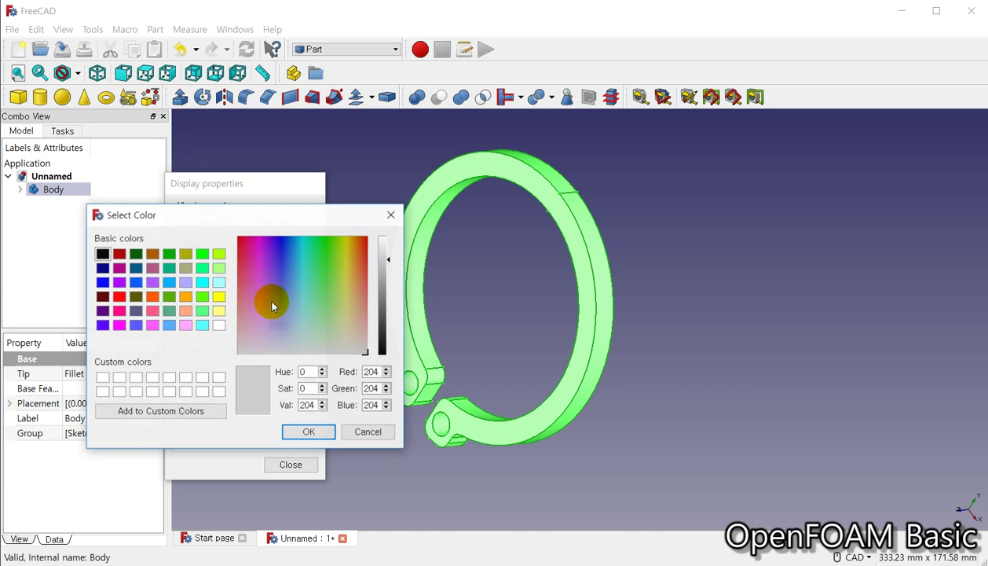
pyautogui.click(217, 299)
pyautogui.click(309, 431)
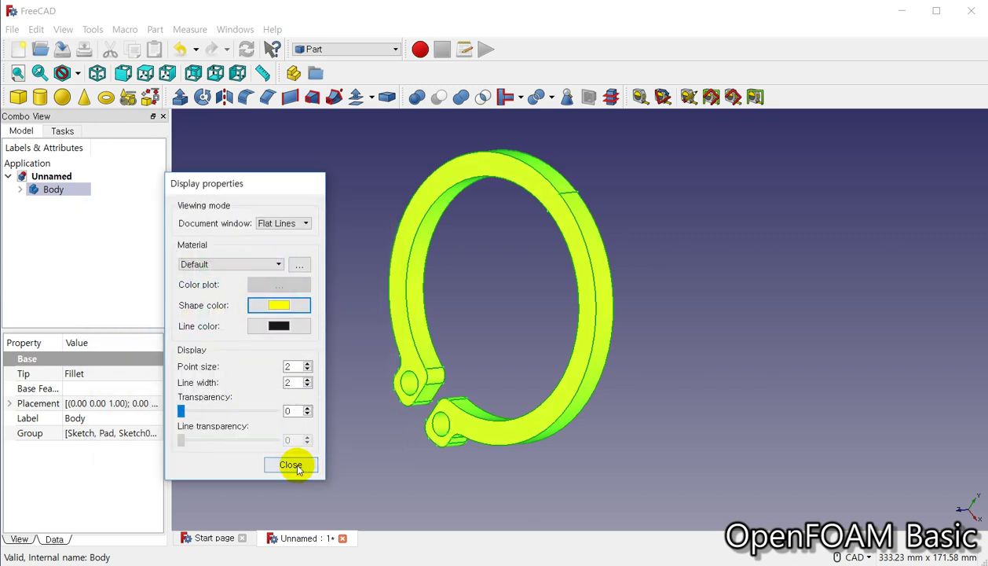
pyautogui.click(291, 464)
pyautogui.click(507, 314)
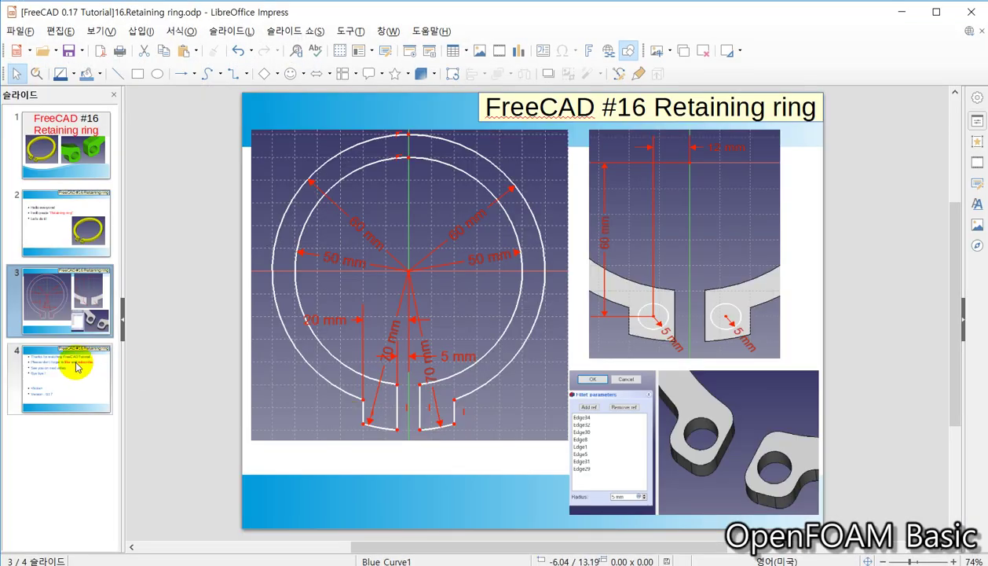
# Show slide 4 with the closing thanks and version 0.17 note
pyautogui.click(75, 366)
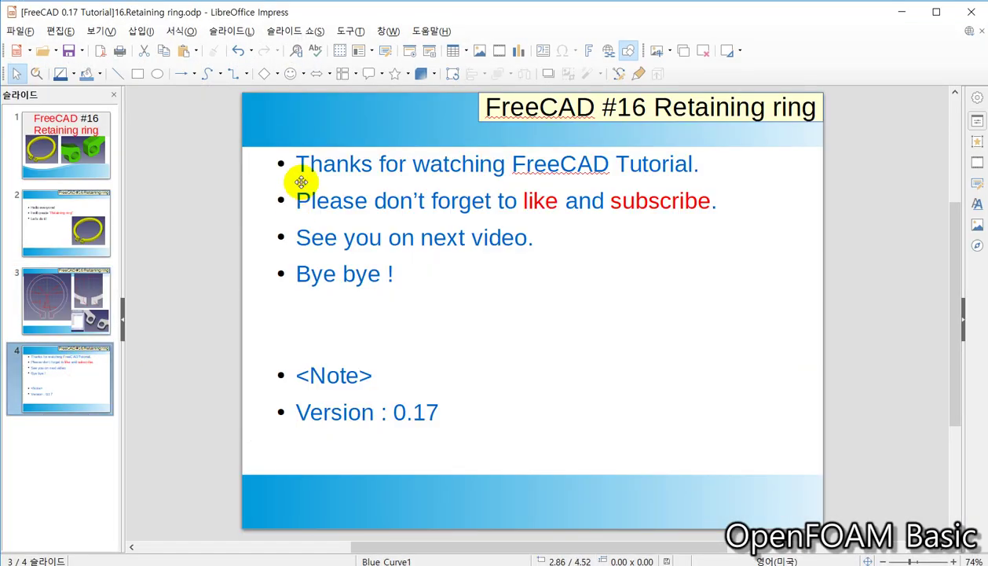